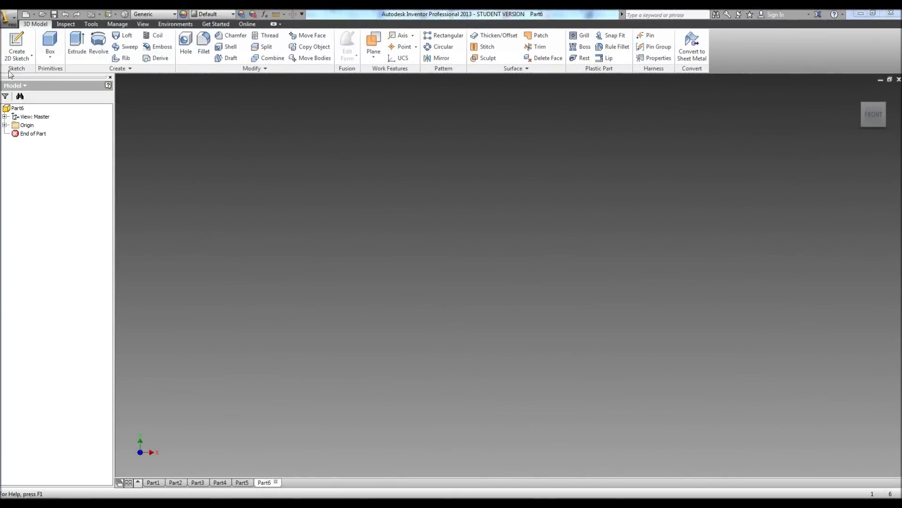
Start Sketch1 as a new 2D sketch on the part's XY origin plane.
{"action": "left_click", "coordinate": [24, 39]}
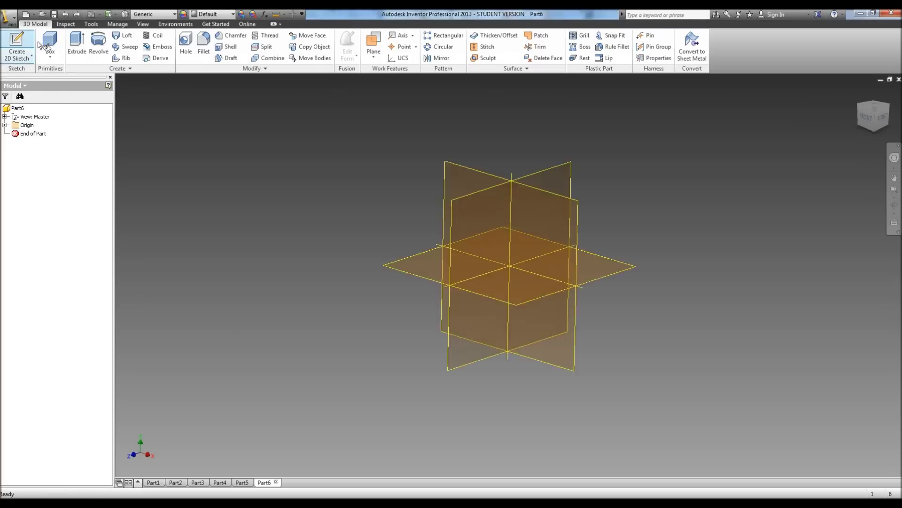
{"action": "left_click", "coordinate": [527, 247]}
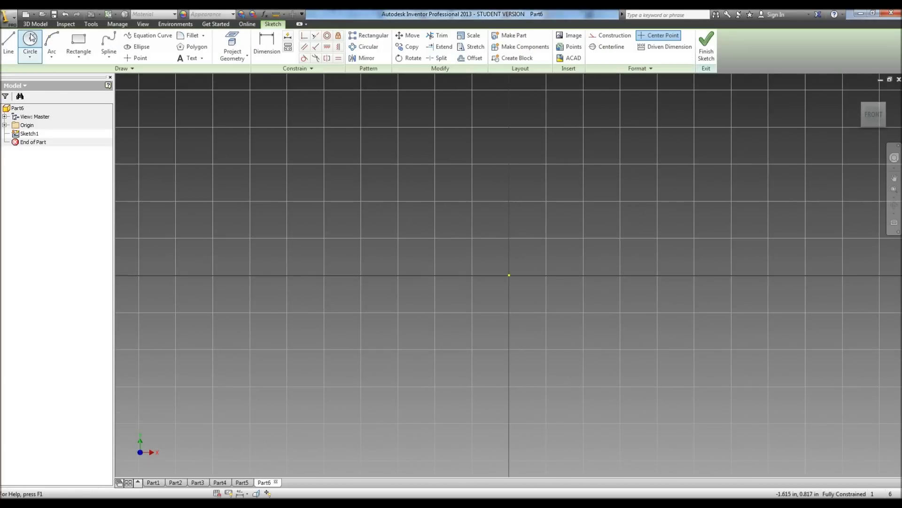
From the origin, draw lines 1.25 in up, .422/2 out and .031 up, then return toward the axis.
{"action": "left_click", "coordinate": [14, 36]}
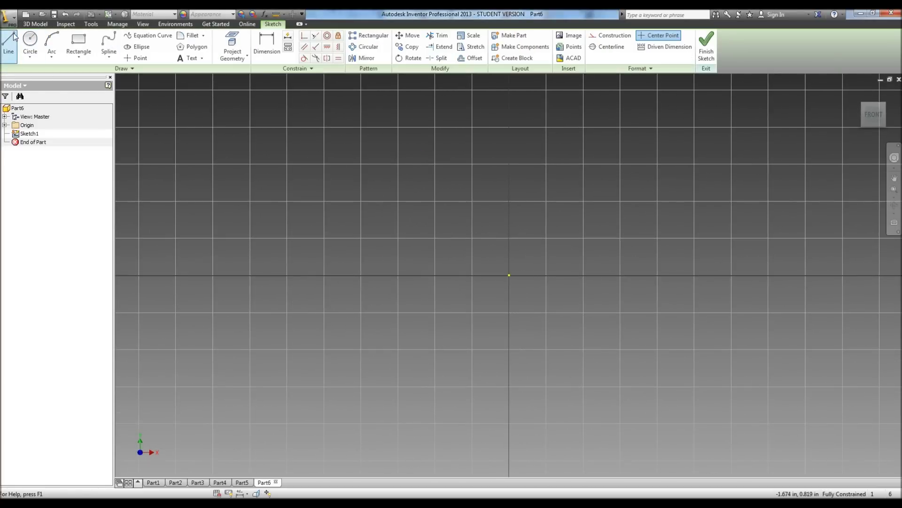
{"action": "left_click", "coordinate": [510, 274]}
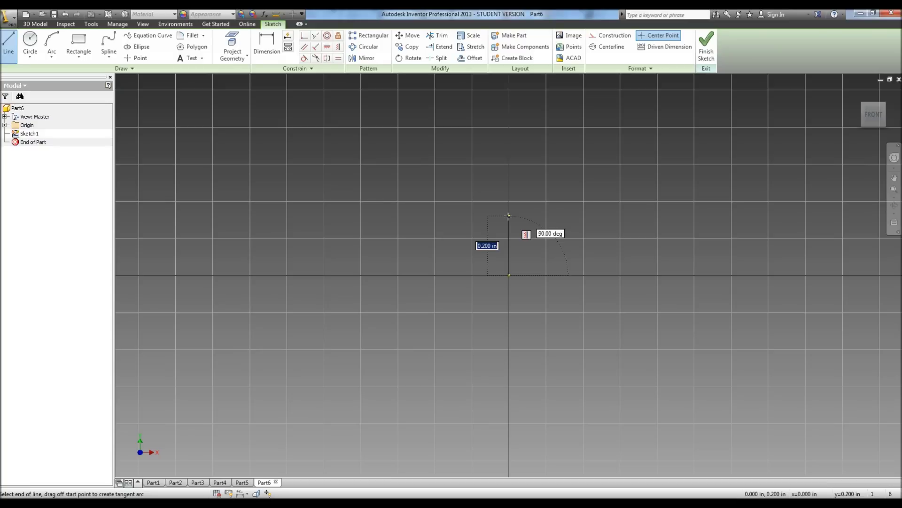
{"action": "type", "text": "1.25"}
{"action": "key", "text": "Return"}
{"action": "scroll", "coordinate": [508, 216], "scroll_direction": "down", "scroll_amount": 3}
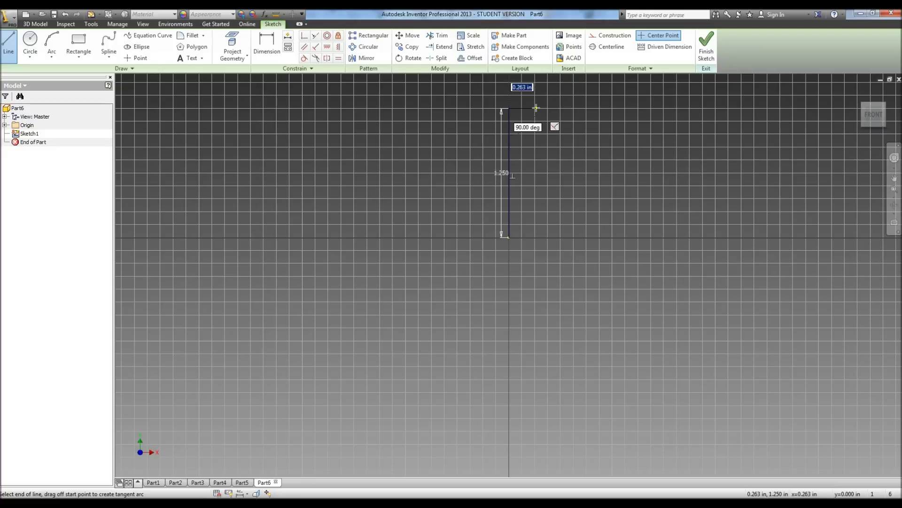
{"action": "type", "text": ".422/2"}
{"action": "key", "text": "Return"}
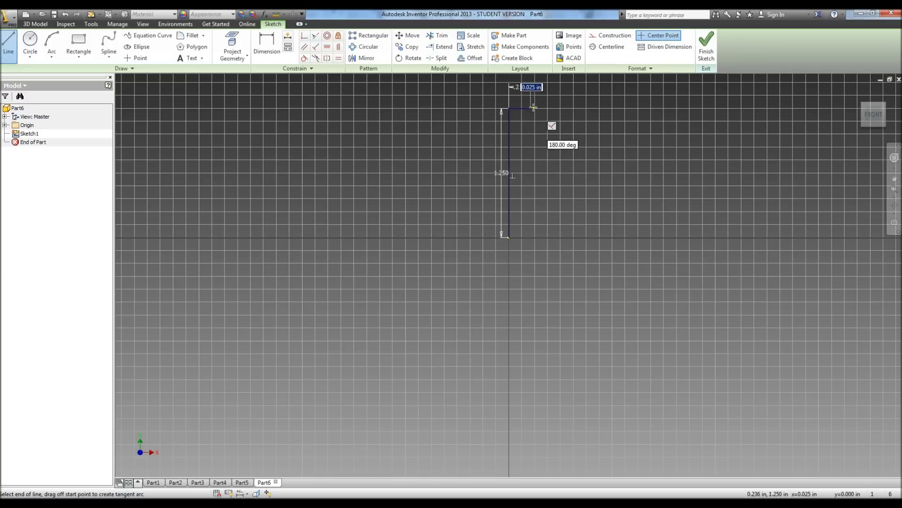
{"action": "scroll", "coordinate": [526, 104], "scroll_direction": "down", "scroll_amount": 4}
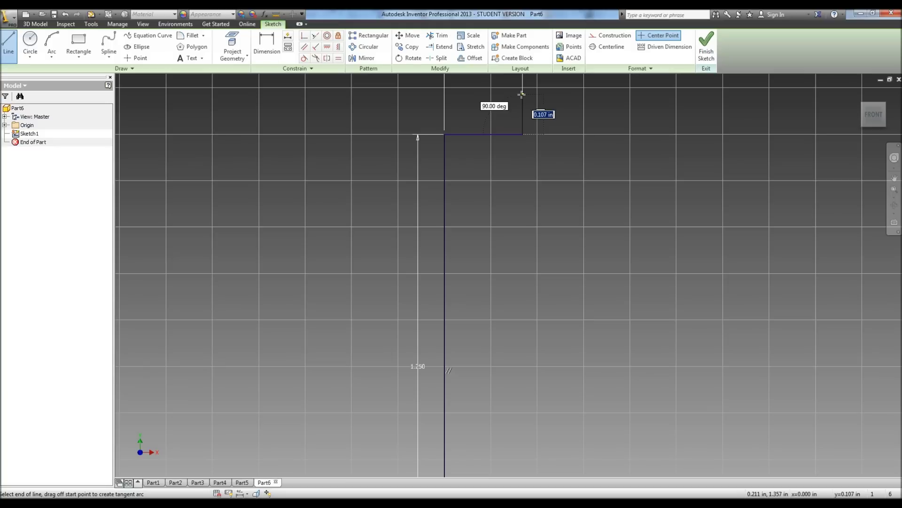
{"action": "type", "text": ".031"}
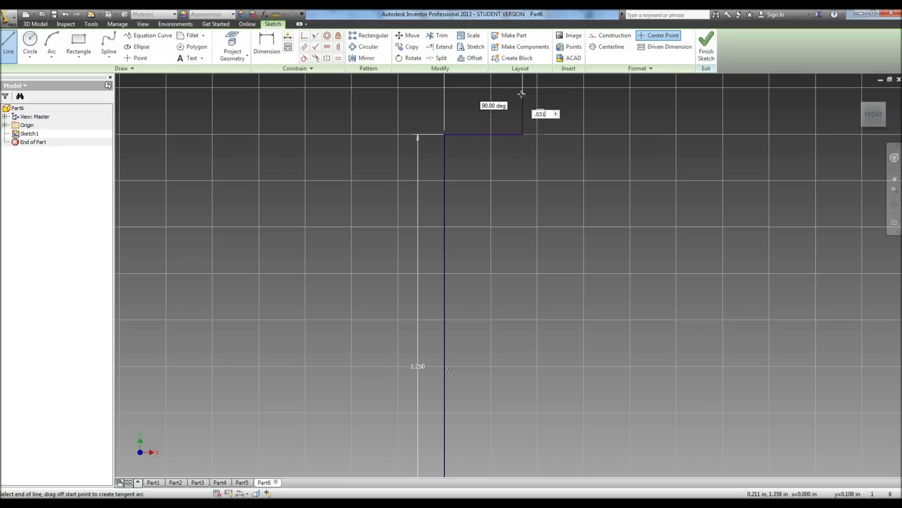
{"action": "key", "text": "Return"}
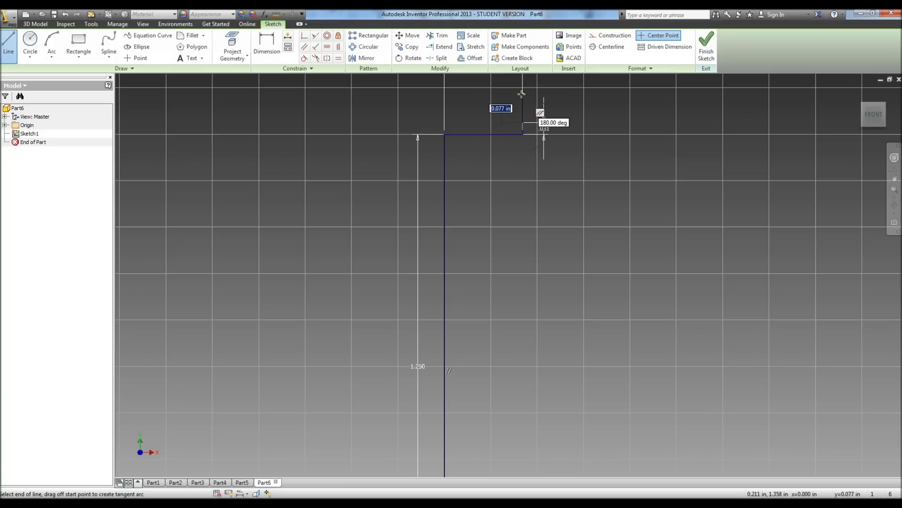
{"action": "left_click", "coordinate": [445, 122]}
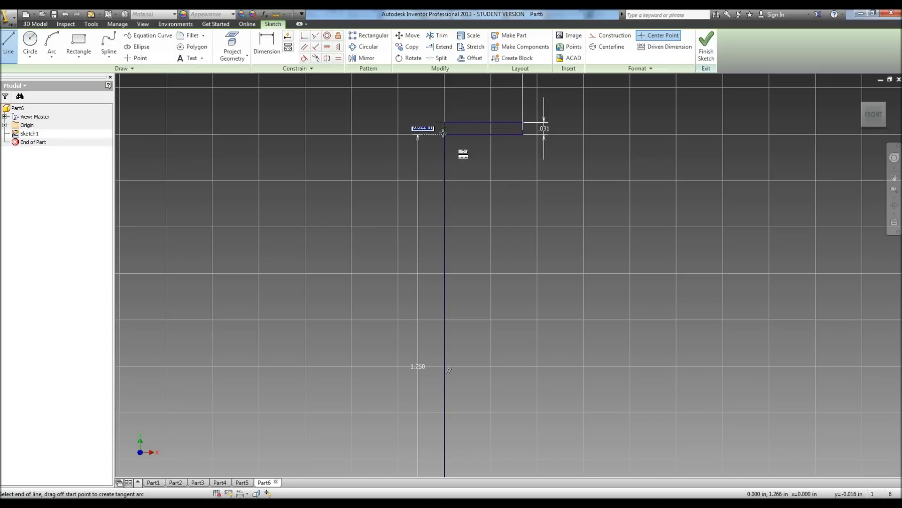
Close the thin .031 in strip back down with a final line.
{"action": "left_click", "coordinate": [444, 134]}
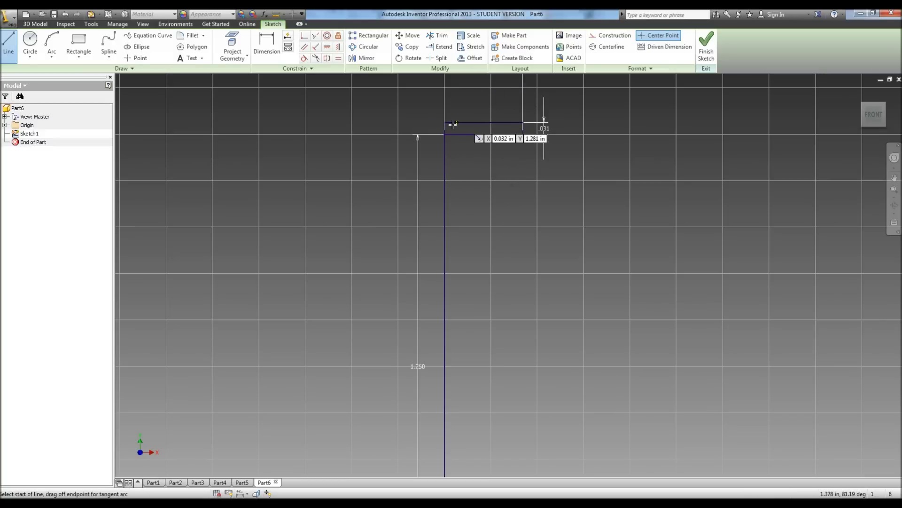
{"action": "scroll", "coordinate": [447, 123], "scroll_direction": "down", "scroll_amount": 5}
{"action": "scroll", "coordinate": [432, 120], "scroll_direction": "down", "scroll_amount": 3}
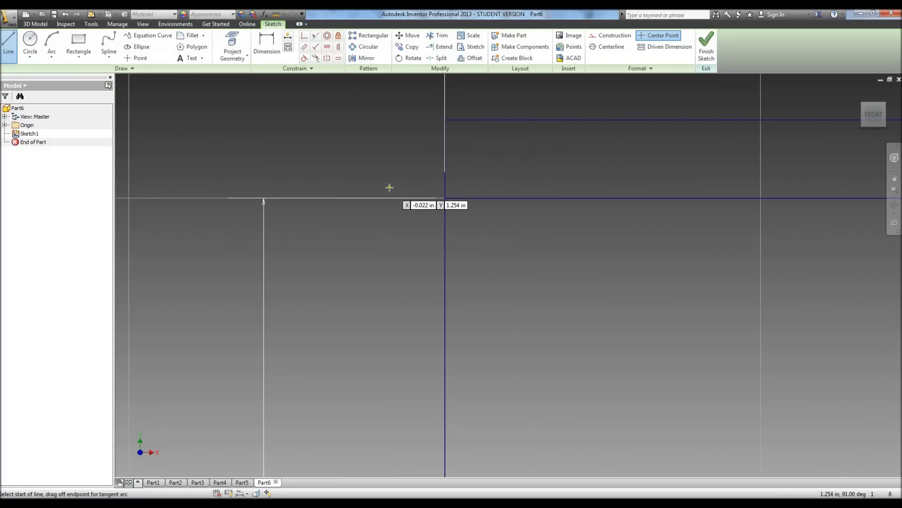
{"action": "scroll", "coordinate": [459, 116], "scroll_direction": "up", "scroll_amount": 8}
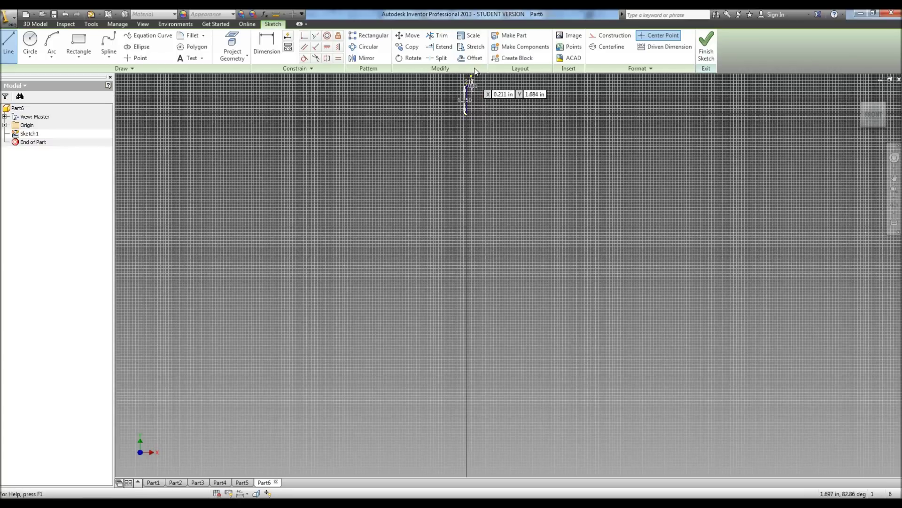
{"action": "scroll", "coordinate": [467, 82], "scroll_direction": "down", "scroll_amount": 8}
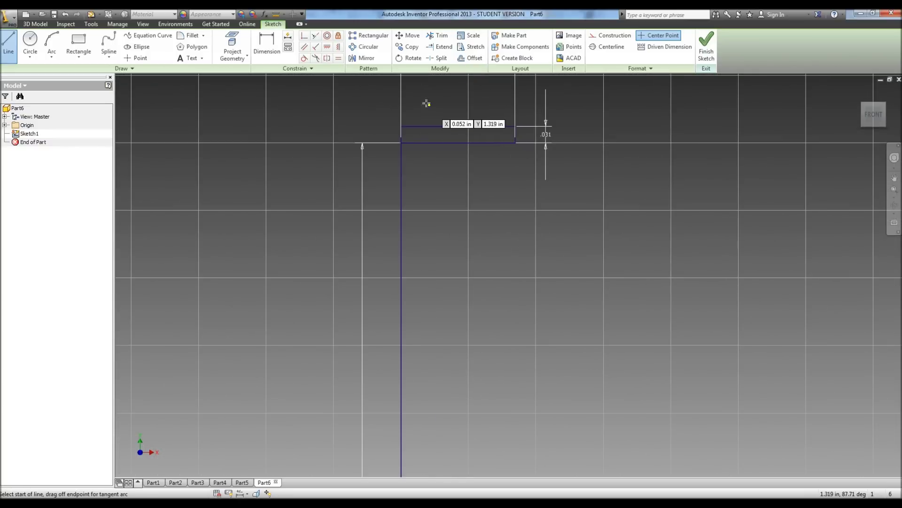
Draw a separate .25/2 in horizontal line above the strip, starting on the axis.
{"action": "left_click", "coordinate": [400, 92]}
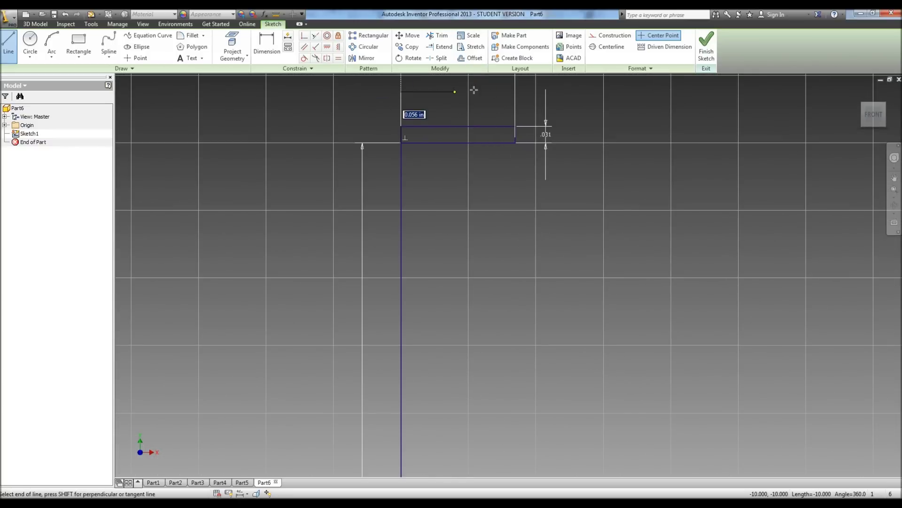
{"action": "type", "text": "."}
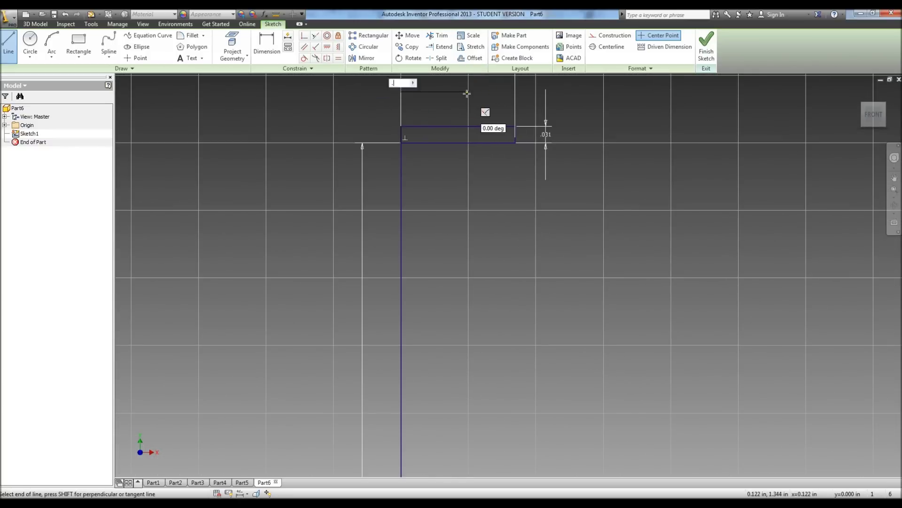
{"action": "type", "text": "25/2"}
{"action": "key", "text": "Return"}
Add a .125 in vertical dimension between the new top line and the strip's line.
{"action": "left_click", "coordinate": [267, 42]}
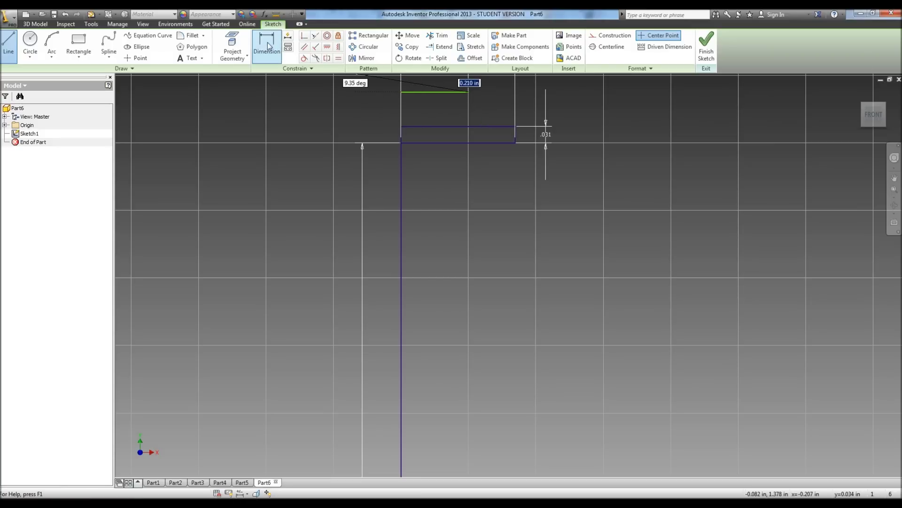
{"action": "left_click", "coordinate": [433, 93]}
{"action": "left_click", "coordinate": [413, 143]}
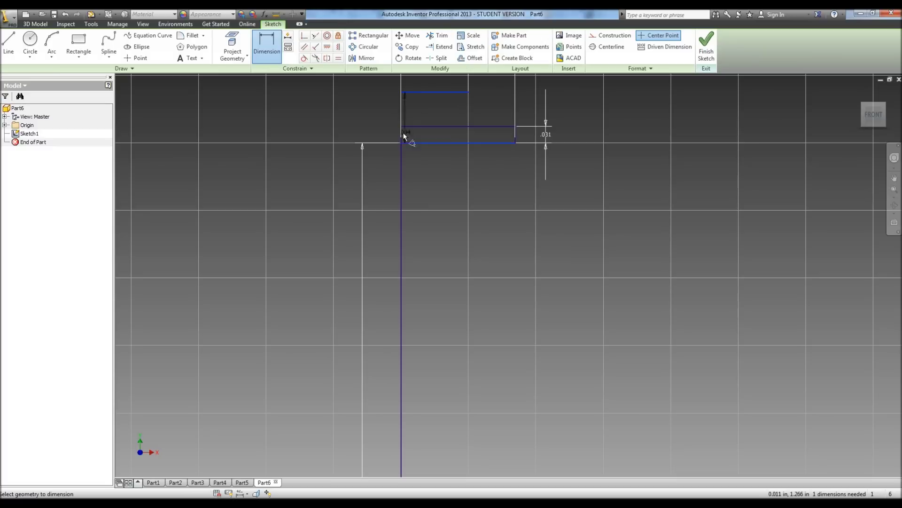
{"action": "left_click", "coordinate": [311, 123]}
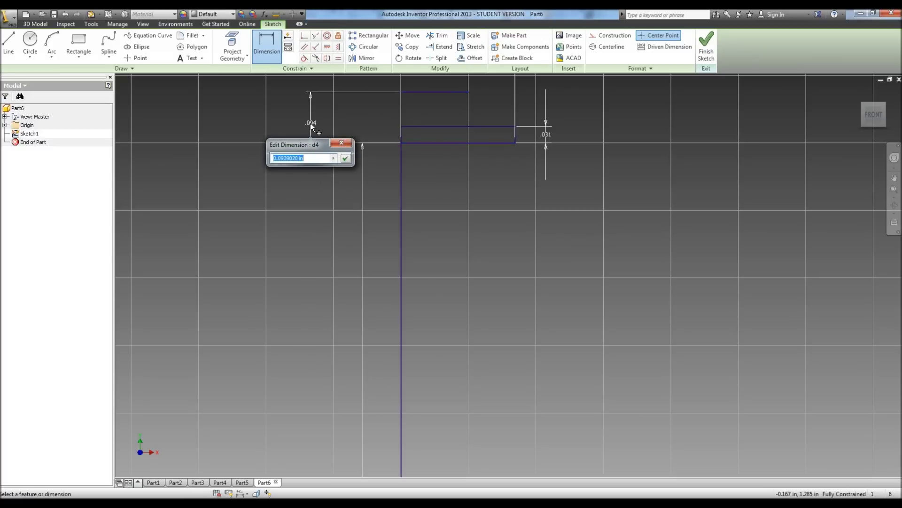
{"action": "type", "text": ".125"}
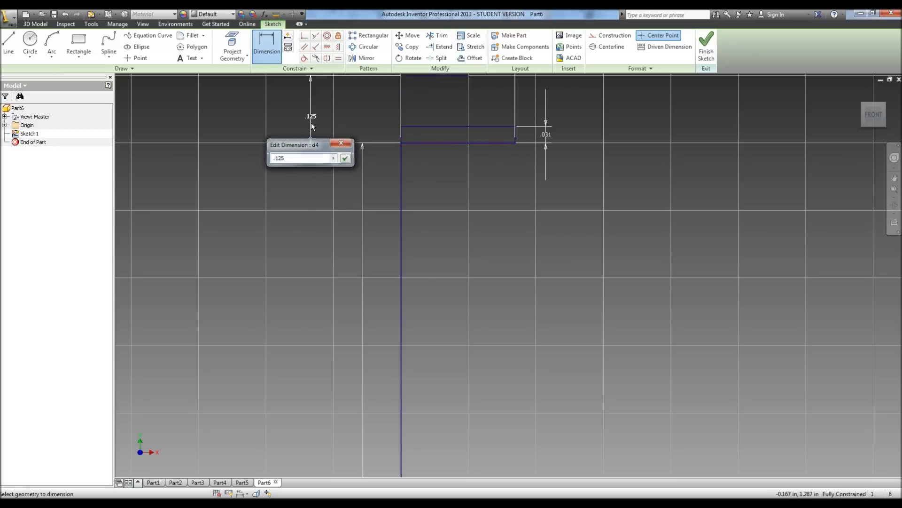
{"action": "key", "text": "Return"}
{"action": "scroll", "coordinate": [312, 123], "scroll_direction": "down", "scroll_amount": 3}
{"action": "scroll", "coordinate": [400, 83], "scroll_direction": "up", "scroll_amount": 3}
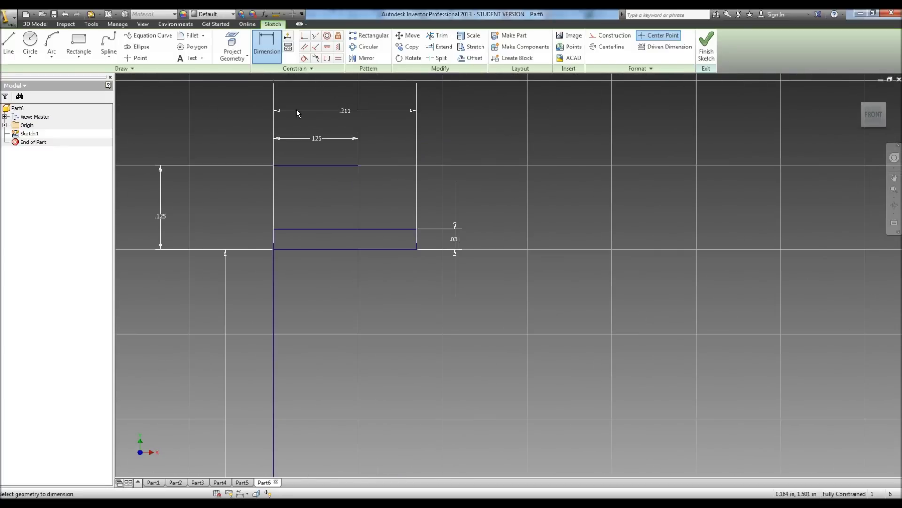
{"action": "left_click", "coordinate": [51, 45]}
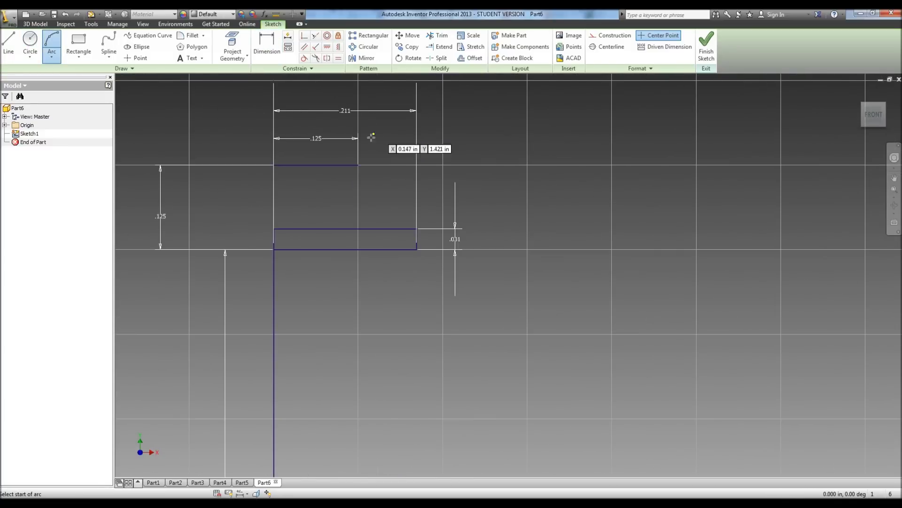
Try a .236 in radius arc from the top line's end to the strip corner, then undo it.
{"action": "left_click", "coordinate": [357, 164]}
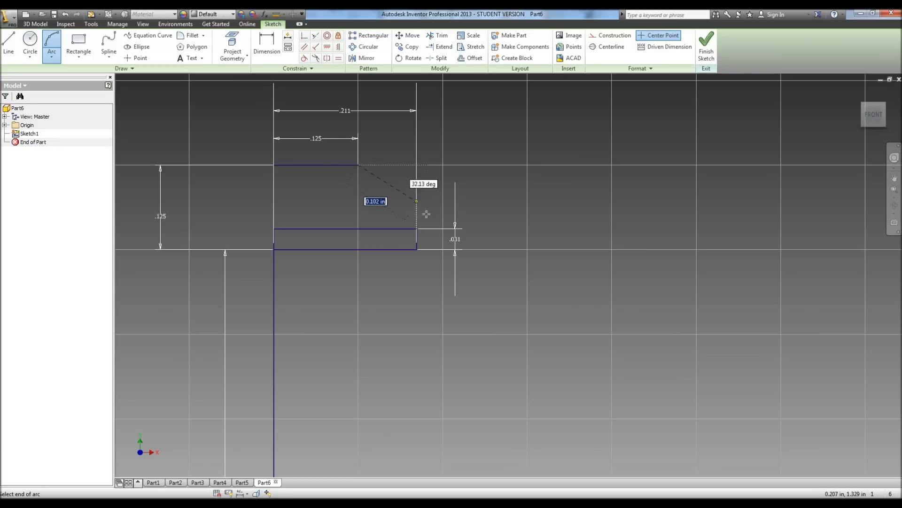
{"action": "left_click", "coordinate": [417, 229]}
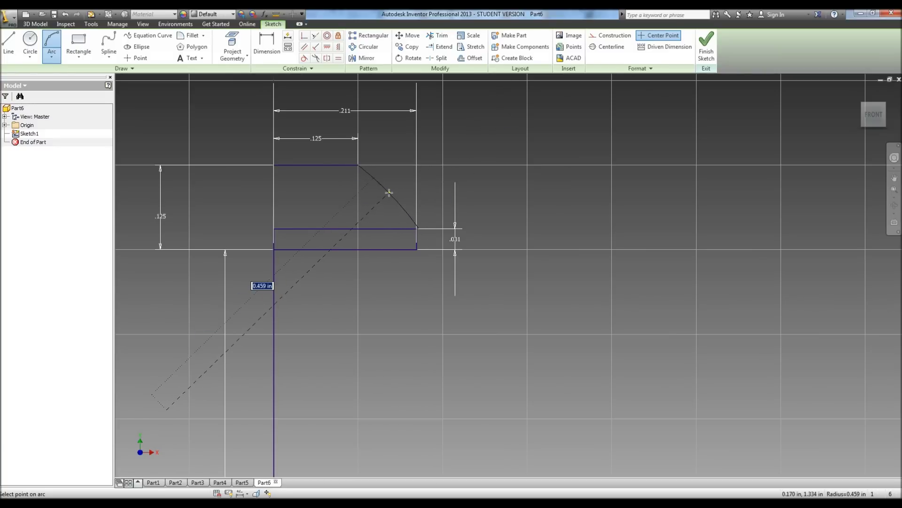
{"action": "type", "text": "."}
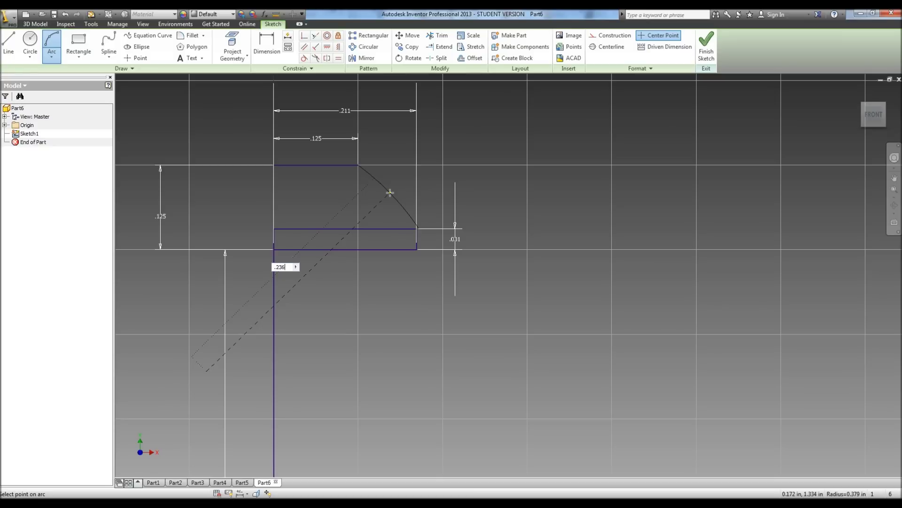
{"action": "type", "text": "236"}
{"action": "key", "text": "Return"}
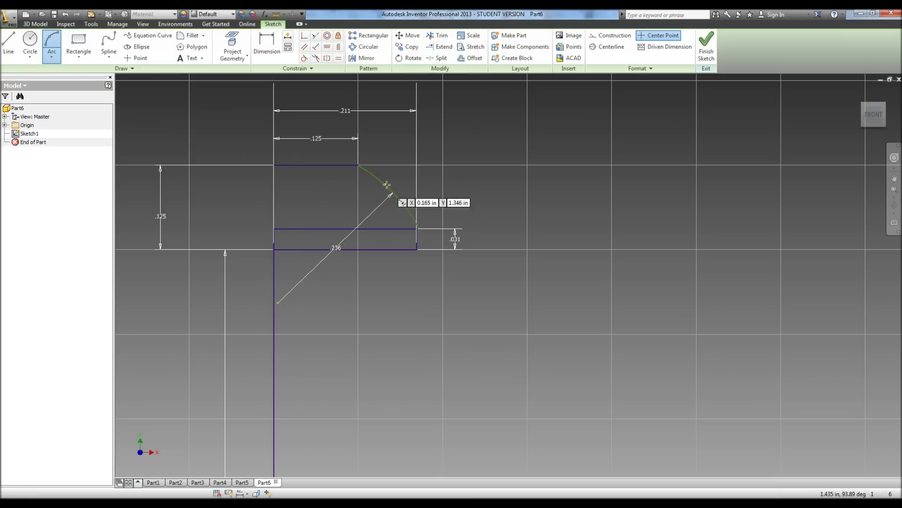
{"action": "scroll", "coordinate": [425, 202], "scroll_direction": "up", "scroll_amount": 5}
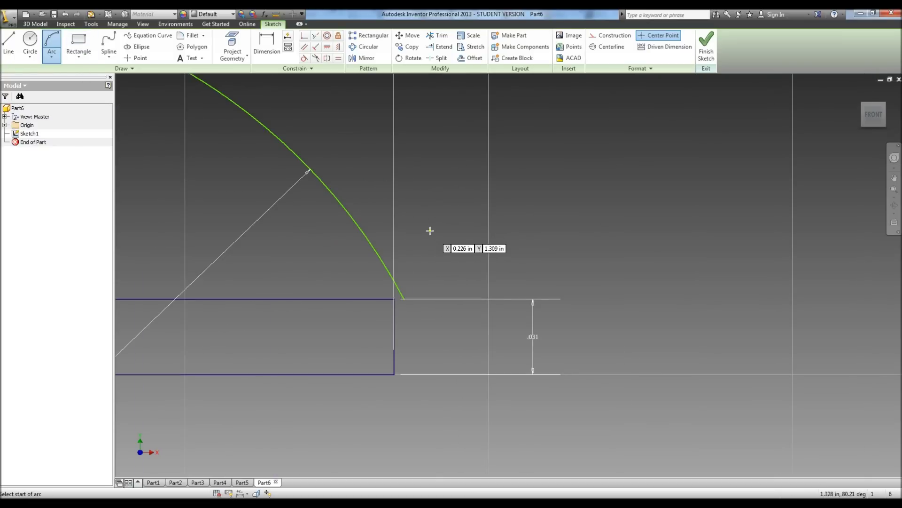
{"action": "key", "text": "ctrl+z"}
{"action": "scroll", "coordinate": [298, 174], "scroll_direction": "down", "scroll_amount": 6}
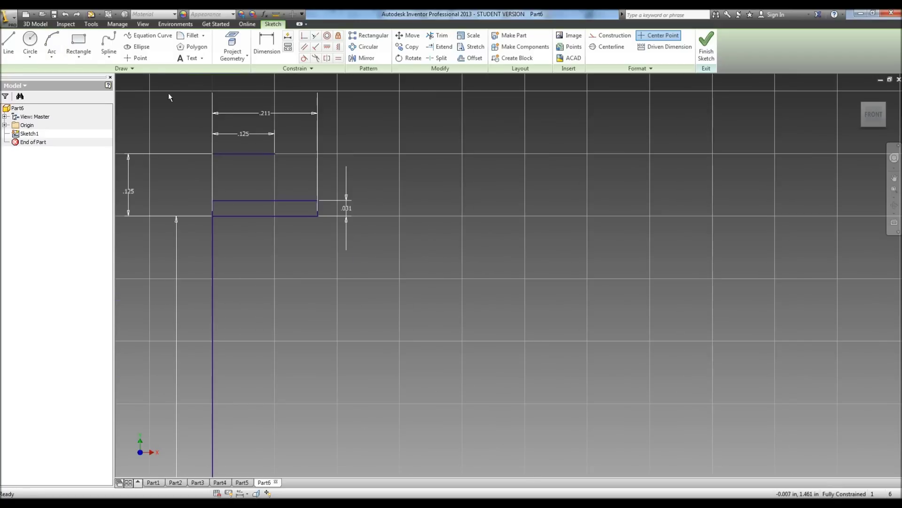
Draw a .236 in radius arc from the side line's top end to the top edge's right end.
{"action": "left_click", "coordinate": [52, 45]}
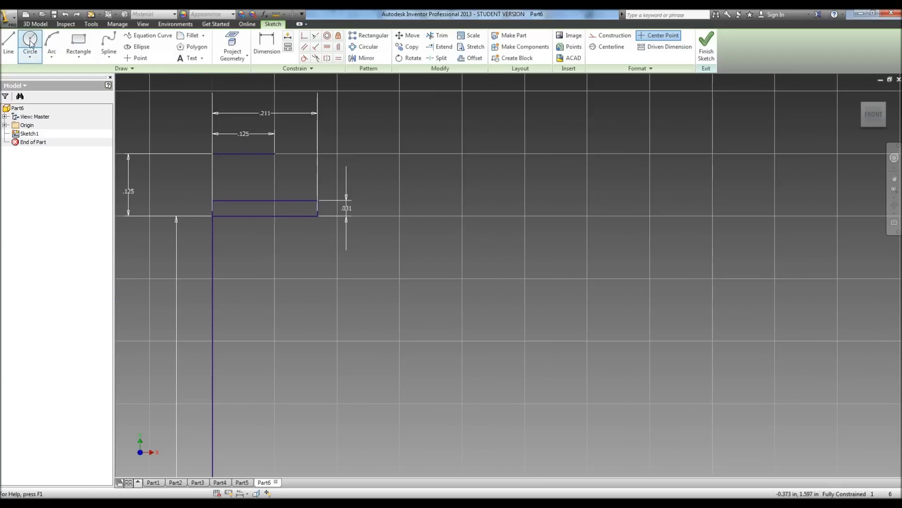
{"action": "left_click", "coordinate": [318, 201]}
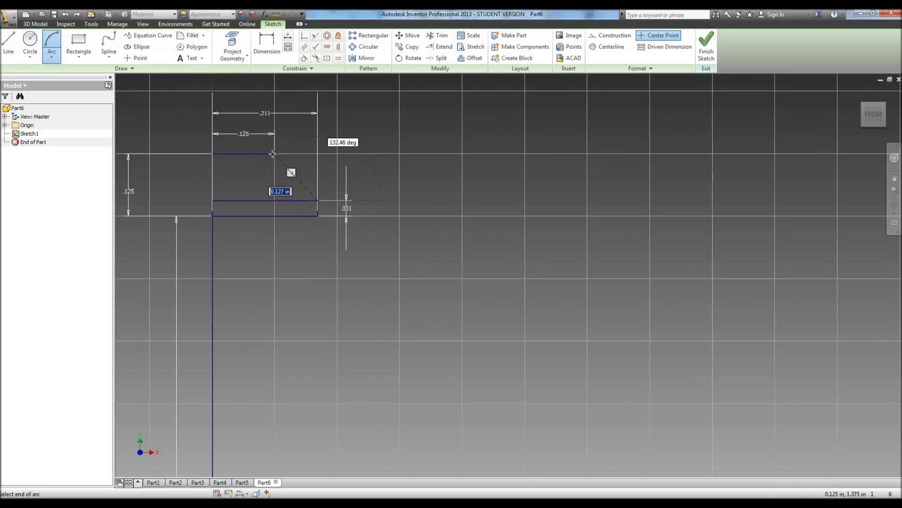
{"action": "left_click", "coordinate": [275, 153]}
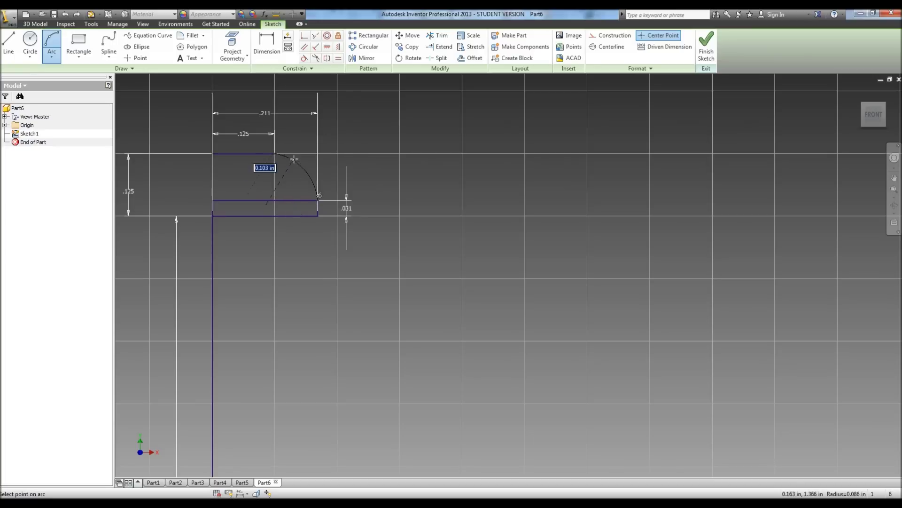
{"action": "type", "text": ".236"}
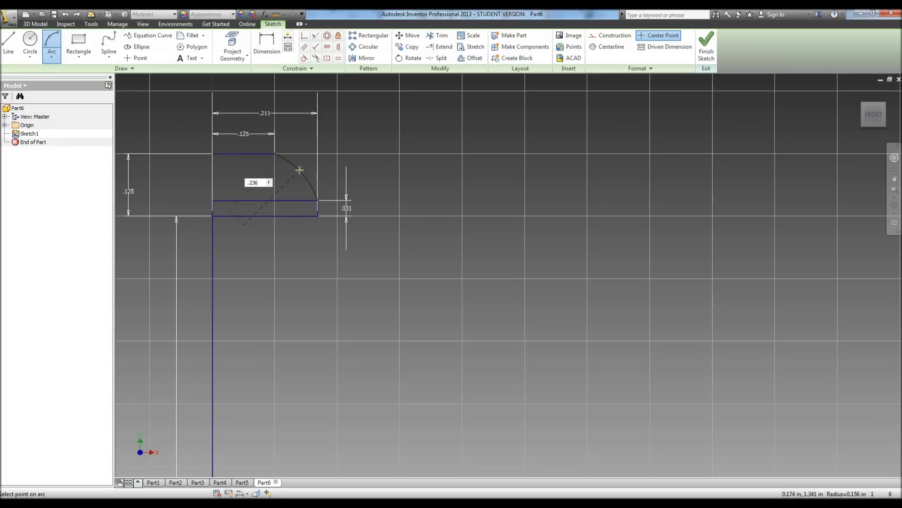
{"action": "key", "text": "Tab"}
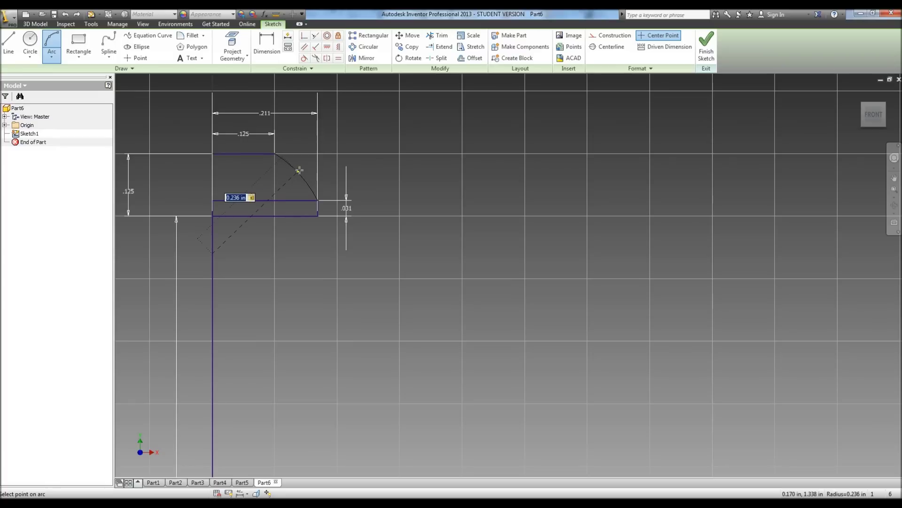
{"action": "left_click", "coordinate": [299, 169]}
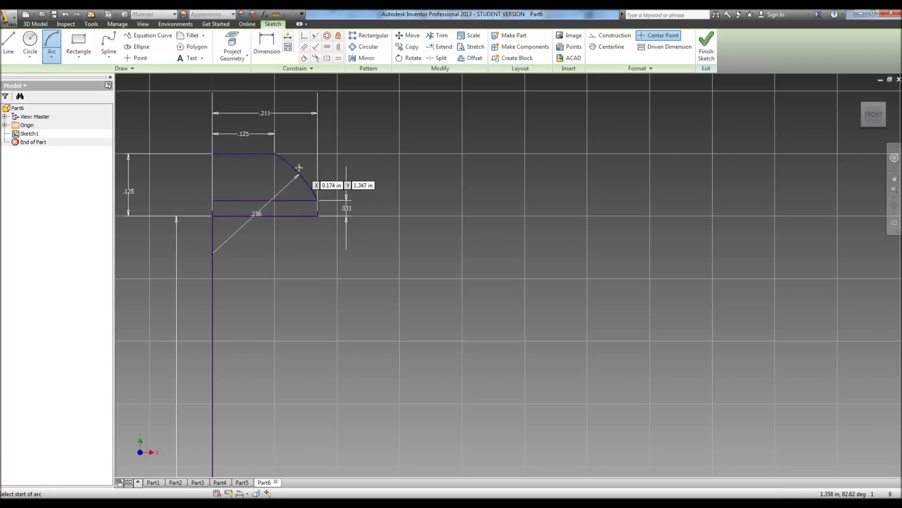
Draw a .125 in bottom edge from the axis line's end and a 1.250 in side up to the head.
{"action": "left_click", "coordinate": [8, 47]}
{"action": "scroll", "coordinate": [240, 329], "scroll_direction": "down", "scroll_amount": 5}
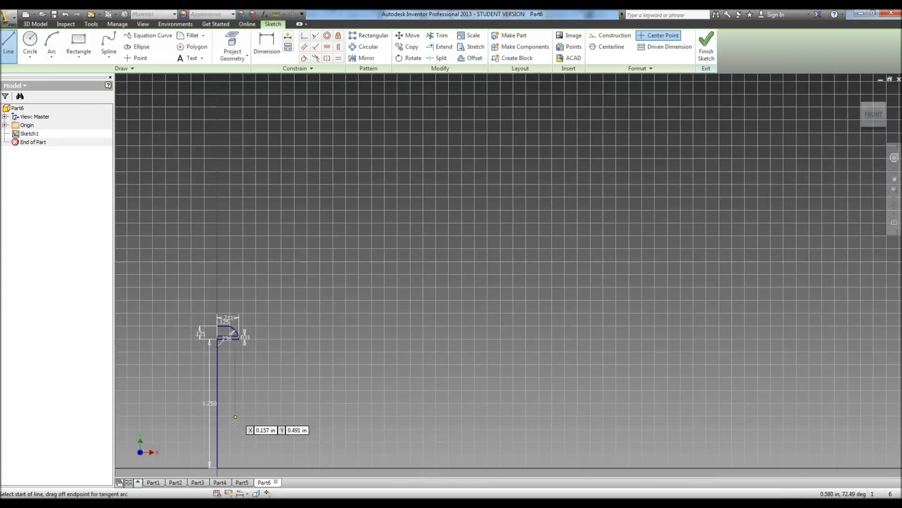
{"action": "scroll", "coordinate": [252, 376], "scroll_direction": "up", "scroll_amount": 3}
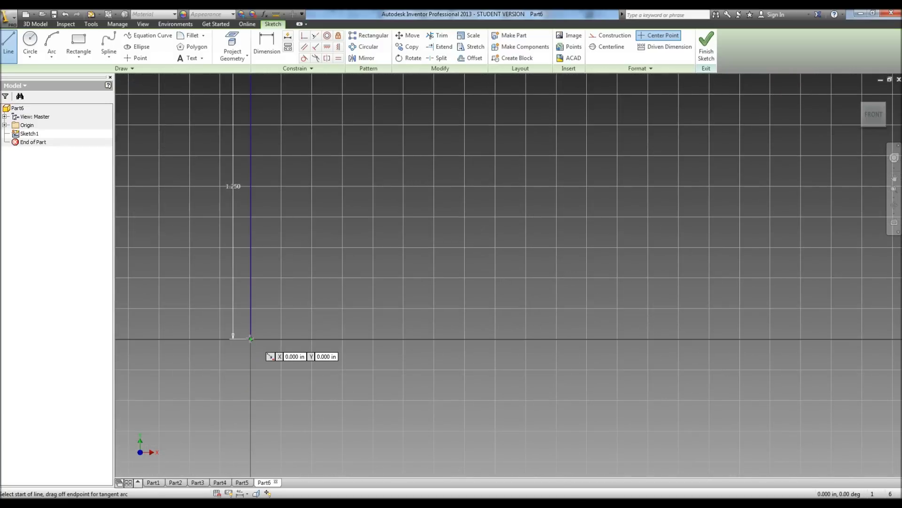
{"action": "left_click", "coordinate": [251, 338]}
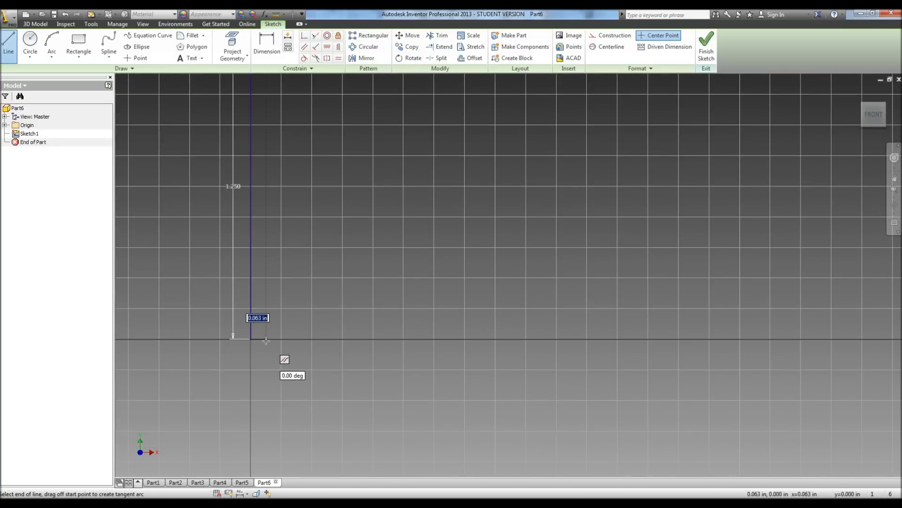
{"action": "type", "text": ".125"}
{"action": "key", "text": "Return"}
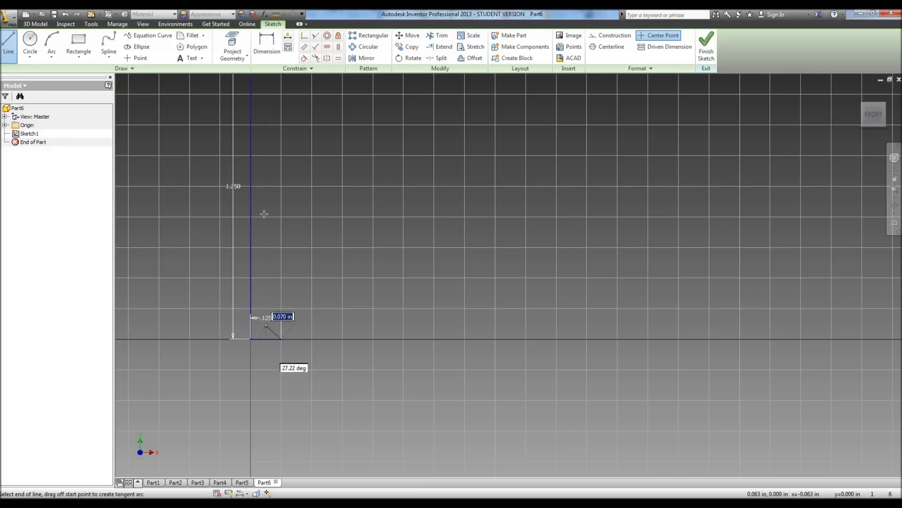
{"action": "scroll", "coordinate": [265, 188], "scroll_direction": "down", "scroll_amount": 4}
{"action": "scroll", "coordinate": [267, 167], "scroll_direction": "up", "scroll_amount": 5}
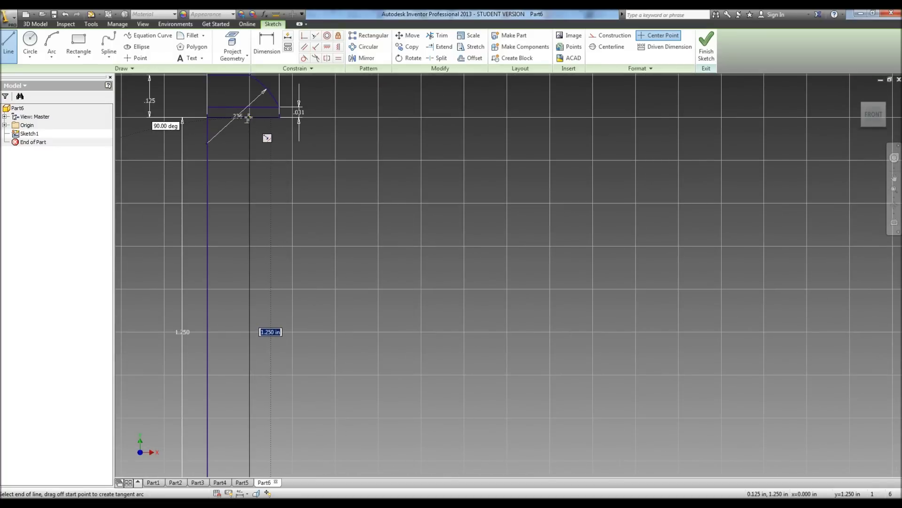
{"action": "key", "text": "Return"}
{"action": "scroll", "coordinate": [249, 127], "scroll_direction": "down", "scroll_amount": 4}
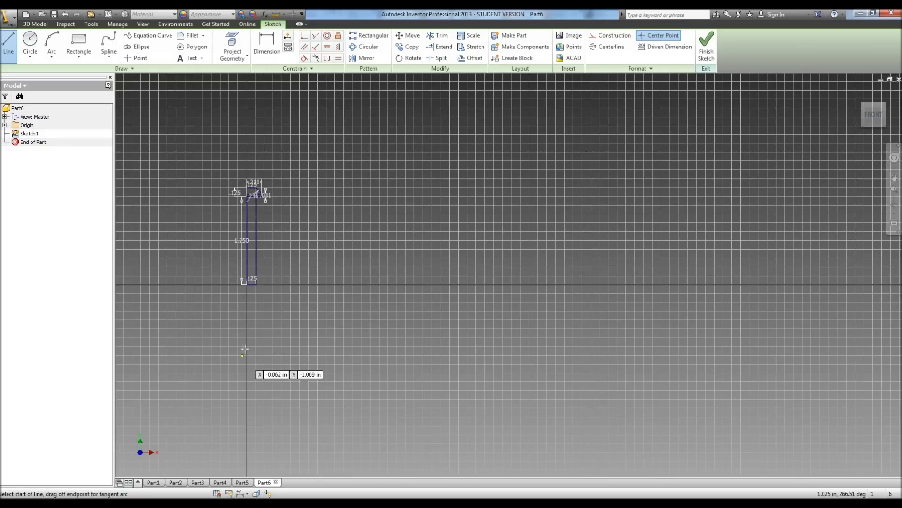
{"action": "scroll", "coordinate": [237, 282], "scroll_direction": "up", "scroll_amount": 4}
{"action": "scroll", "coordinate": [235, 280], "scroll_direction": "up", "scroll_amount": 2}
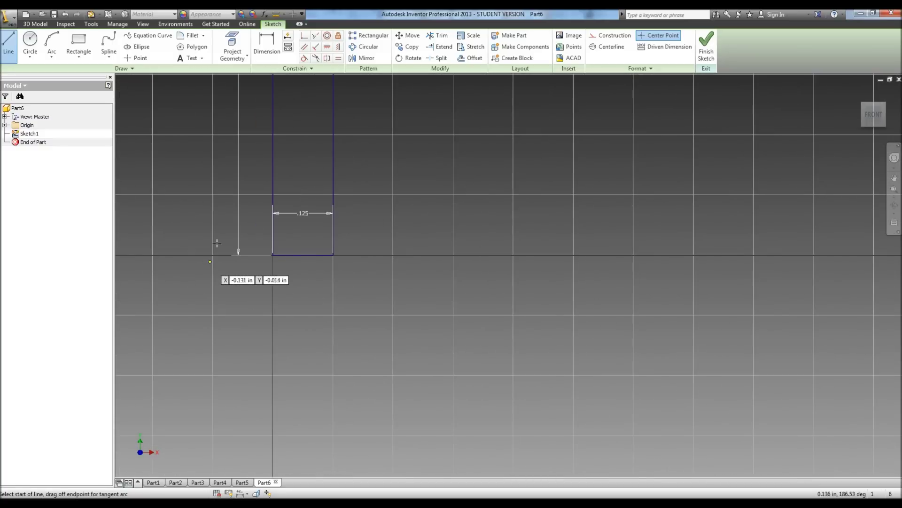
Chamfer the shank's bottom outer corner .030 in at 45° using distance-and-angle mode.
{"action": "left_click", "coordinate": [204, 37]}
{"action": "left_click", "coordinate": [202, 69]}
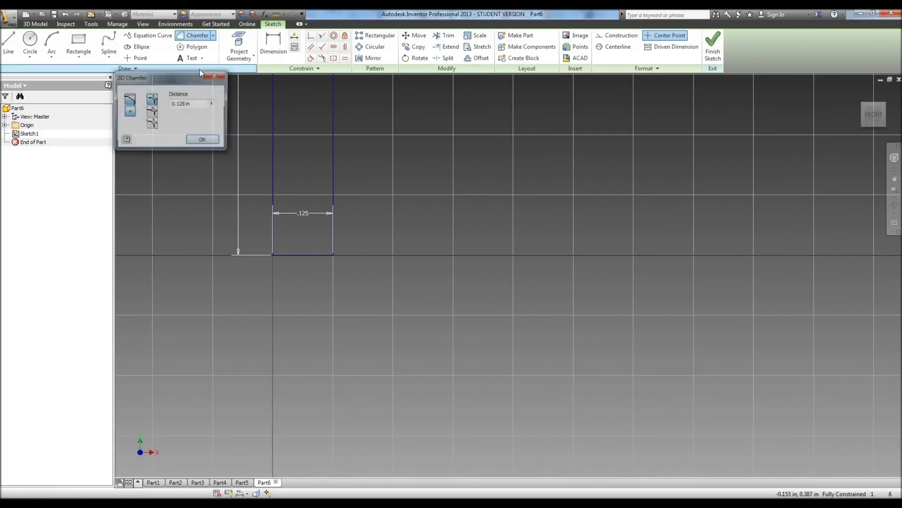
{"action": "left_click", "coordinate": [149, 113]}
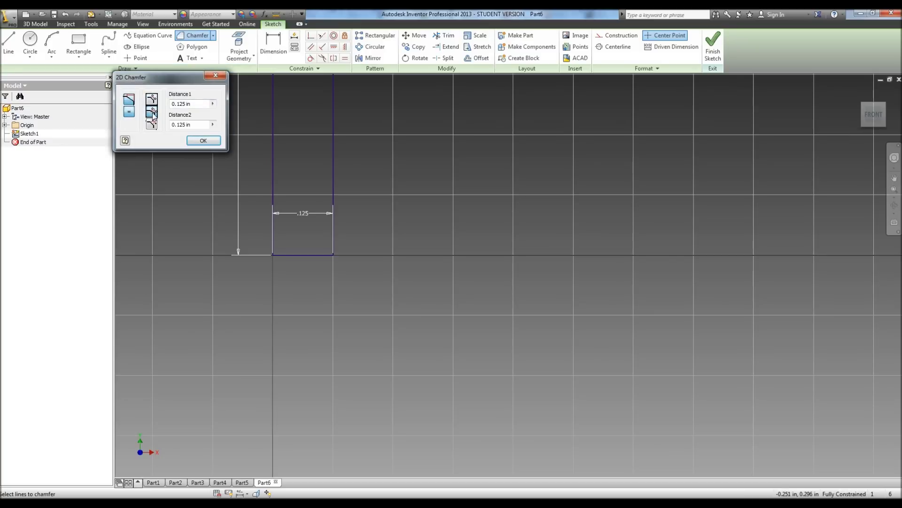
{"action": "left_click", "coordinate": [151, 124]}
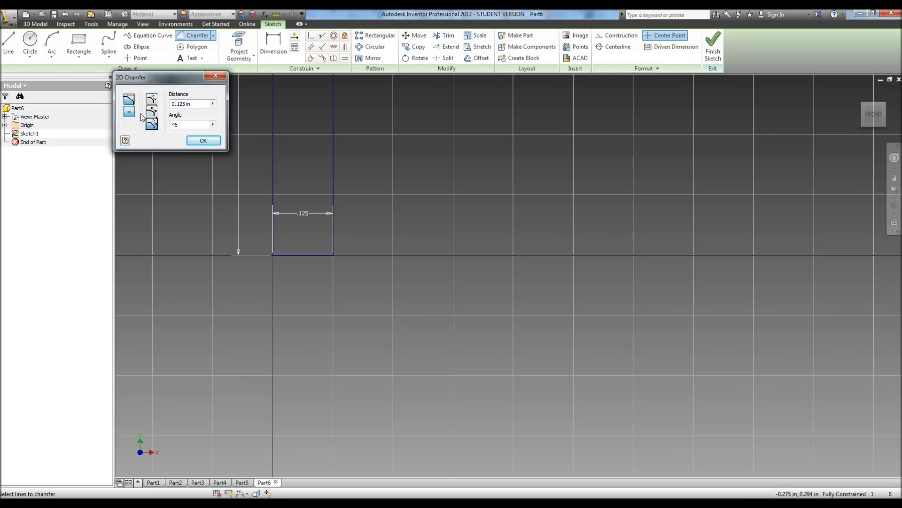
{"action": "left_click", "coordinate": [202, 105]}
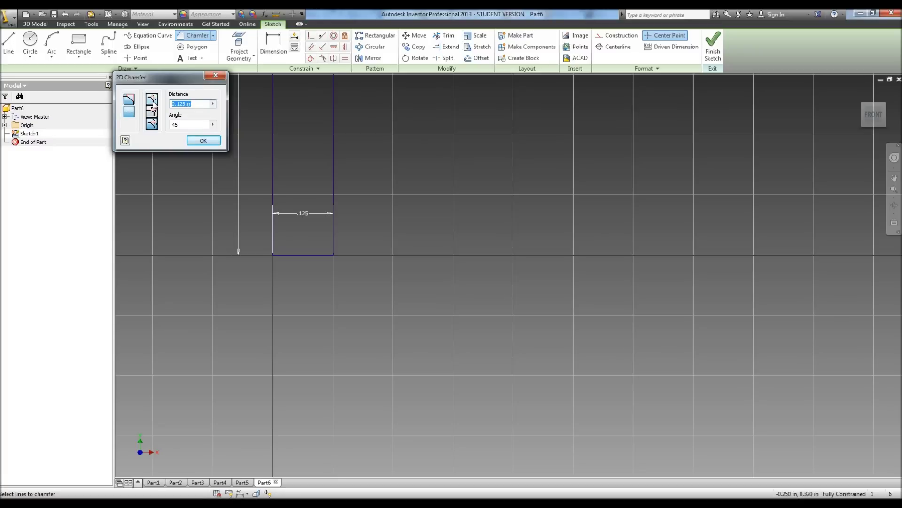
{"action": "type", "text": ".03"}
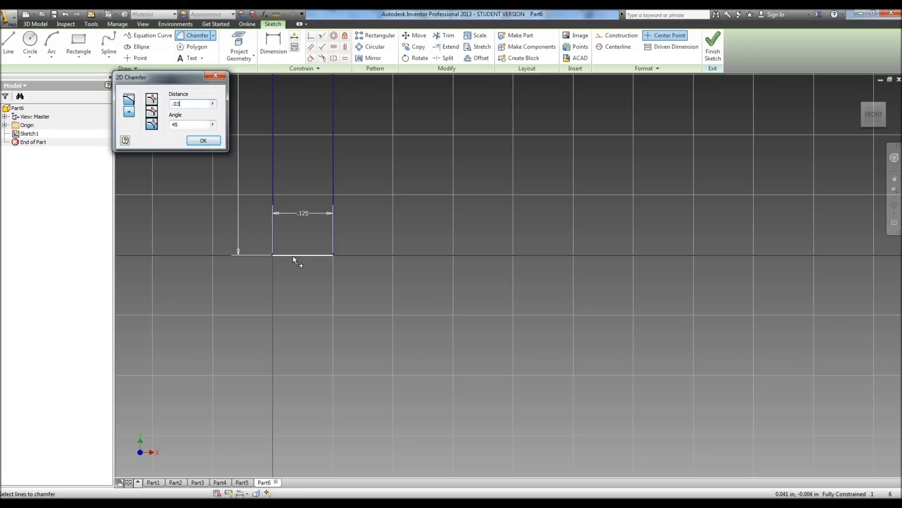
{"action": "left_click", "coordinate": [334, 249]}
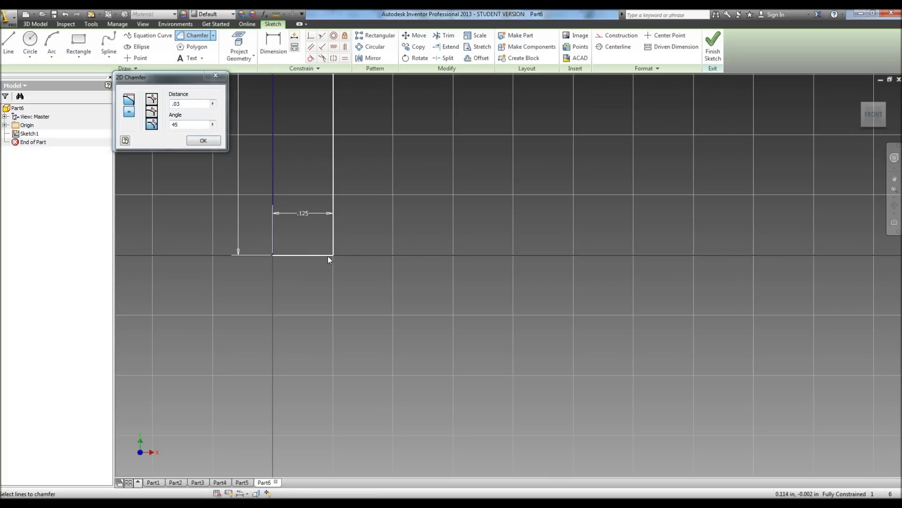
{"action": "left_click", "coordinate": [327, 255]}
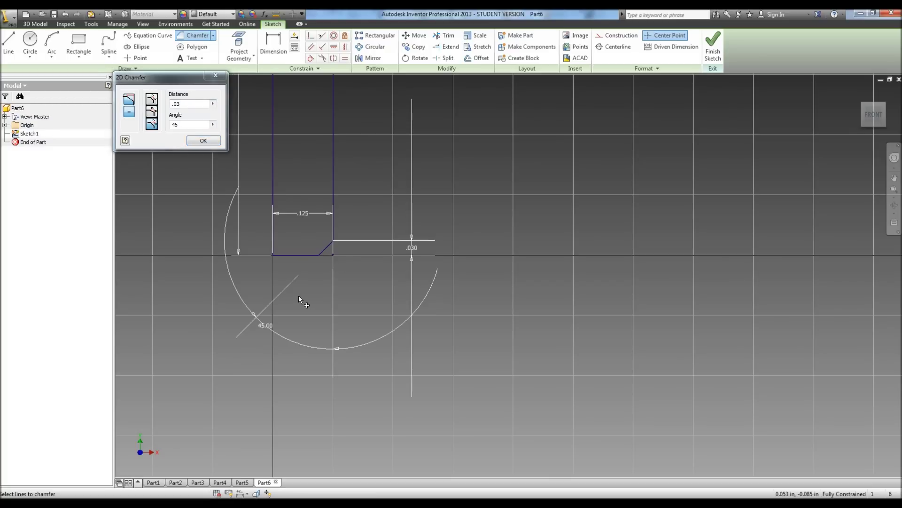
{"action": "left_click", "coordinate": [198, 141]}
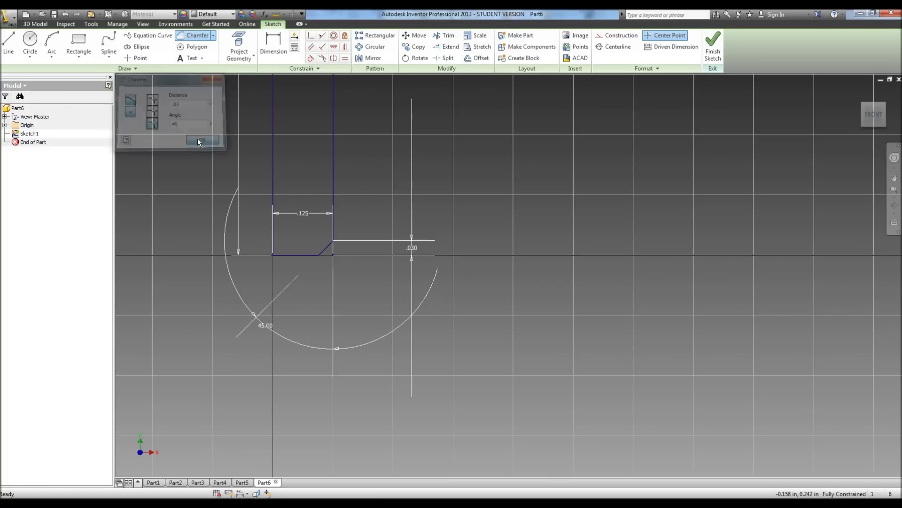
{"action": "scroll", "coordinate": [203, 163], "scroll_direction": "down", "scroll_amount": 5}
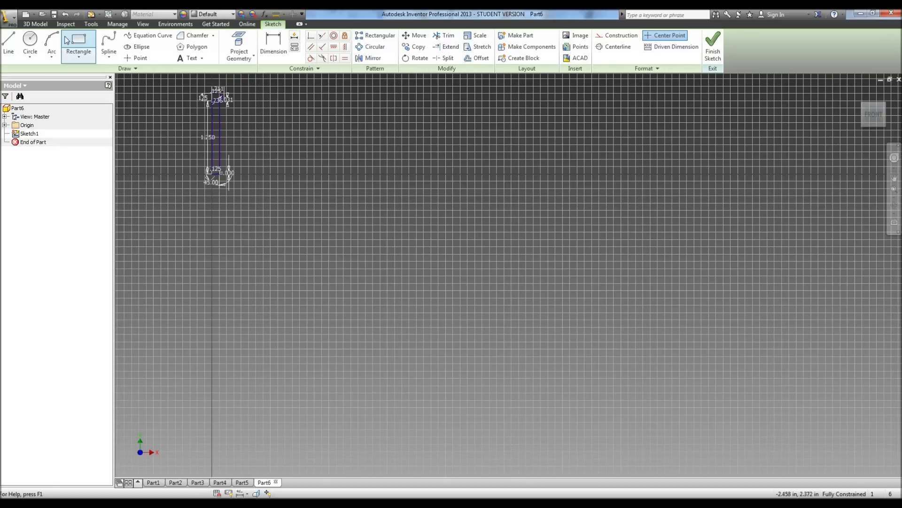
Finish the sketch, start a Revolve on the half-profile, then cancel it and select Sketch1.
{"action": "left_click", "coordinate": [705, 54]}
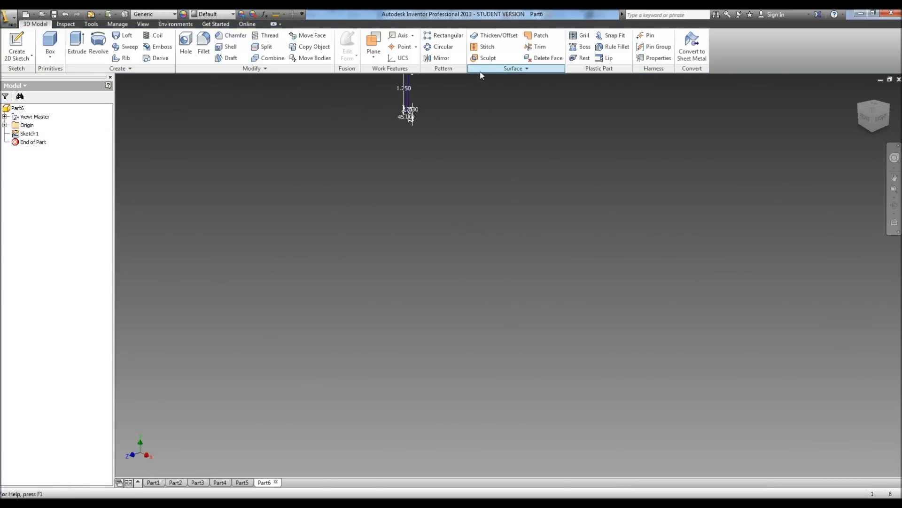
{"action": "left_click", "coordinate": [92, 51]}
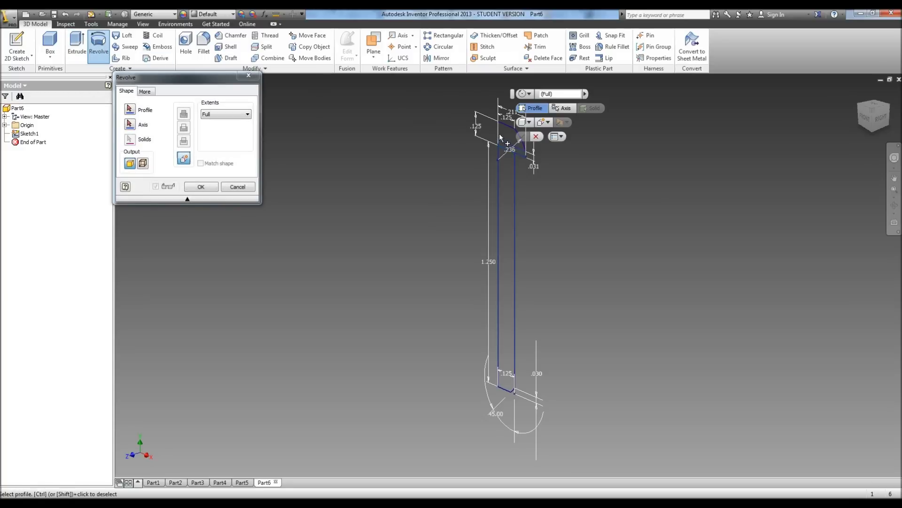
{"action": "left_click", "coordinate": [512, 145]}
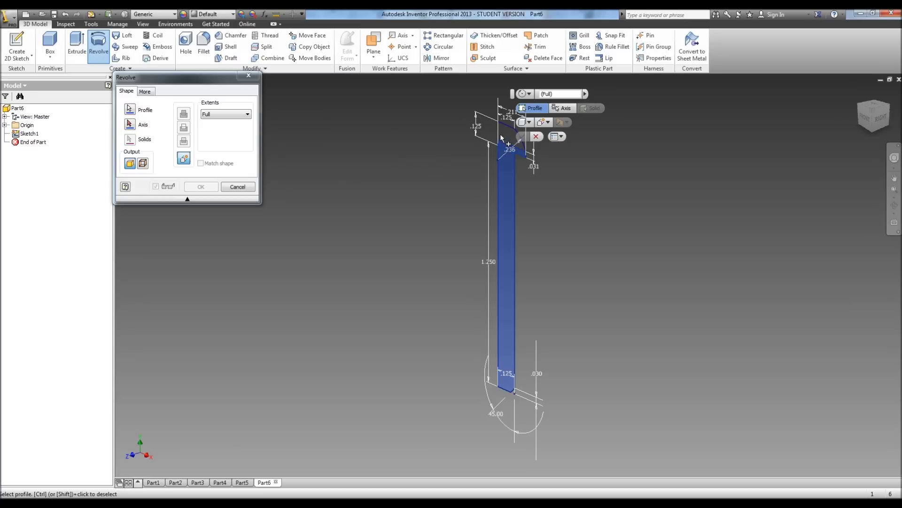
{"action": "left_click", "coordinate": [238, 186]}
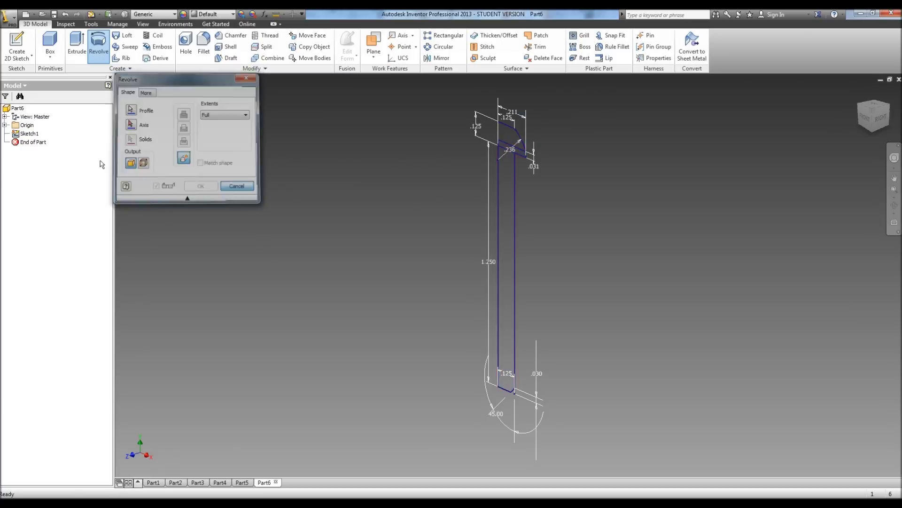
{"action": "left_click", "coordinate": [31, 134]}
Reopen Sketch1 and delete the head's vertical .125, .031, .211 and top .125 dimensions.
{"action": "double_click", "coordinate": [31, 134]}
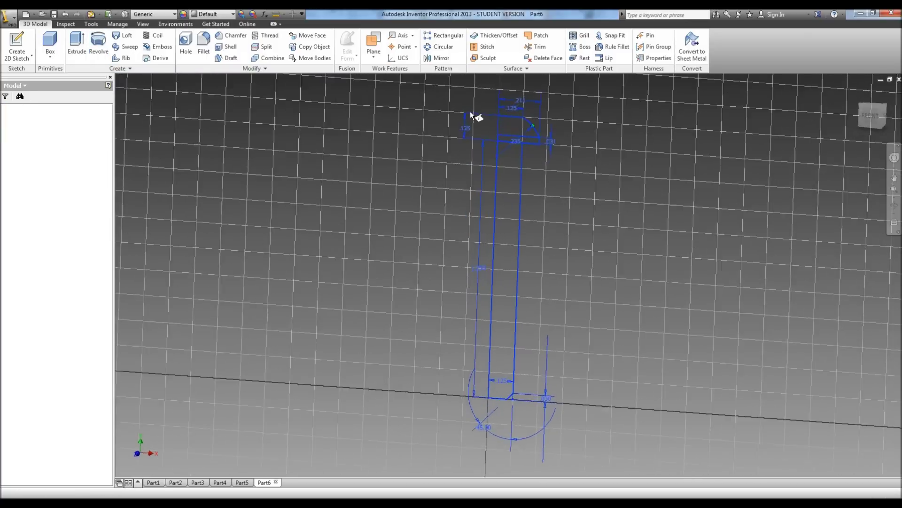
{"action": "right_click", "coordinate": [447, 93]}
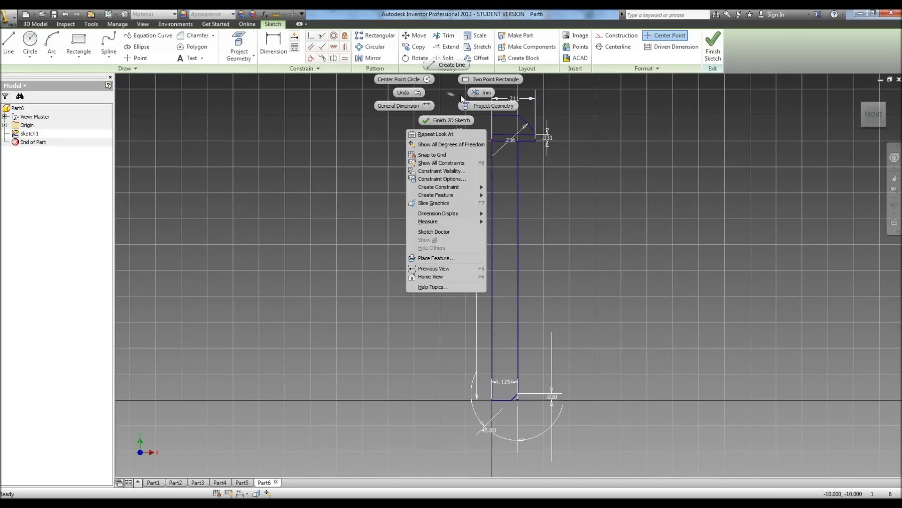
{"action": "left_click", "coordinate": [317, 128]}
{"action": "left_click", "coordinate": [458, 133]}
{"action": "key", "text": "Delete"}
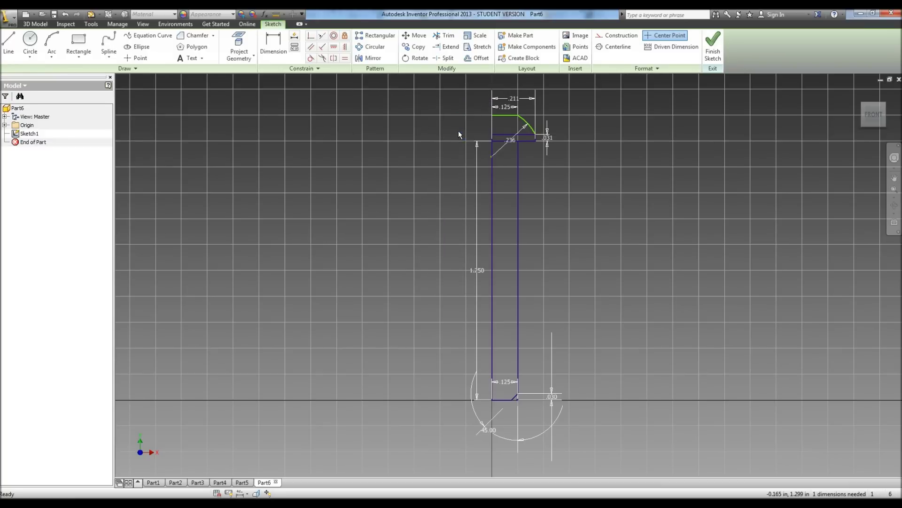
{"action": "left_click", "coordinate": [548, 139]}
{"action": "key", "text": "Delete"}
{"action": "left_click", "coordinate": [514, 100]}
{"action": "key", "text": "Delete"}
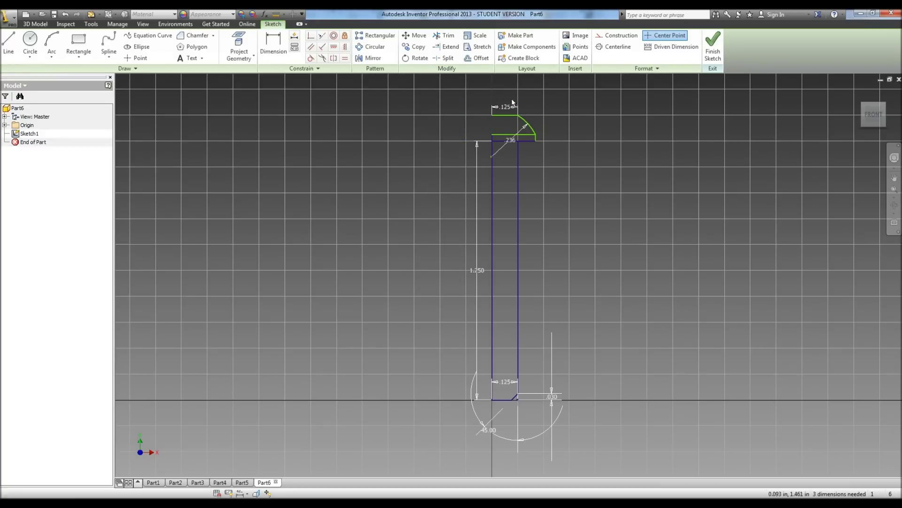
{"action": "left_click", "coordinate": [508, 107]}
{"action": "key", "text": "Delete"}
Add a closing line on the head outline, trim the excess line and arc ends, and finish the sketch.
{"action": "left_click", "coordinate": [14, 54]}
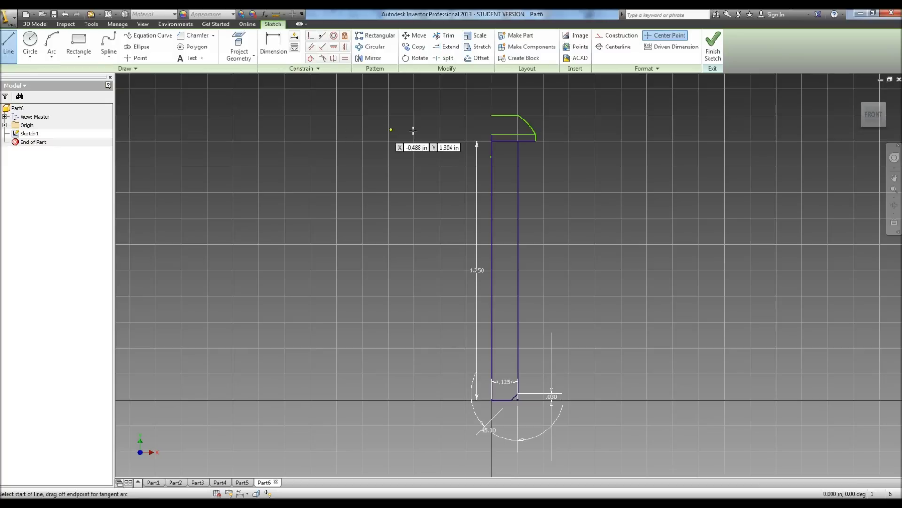
{"action": "left_click", "coordinate": [493, 116]}
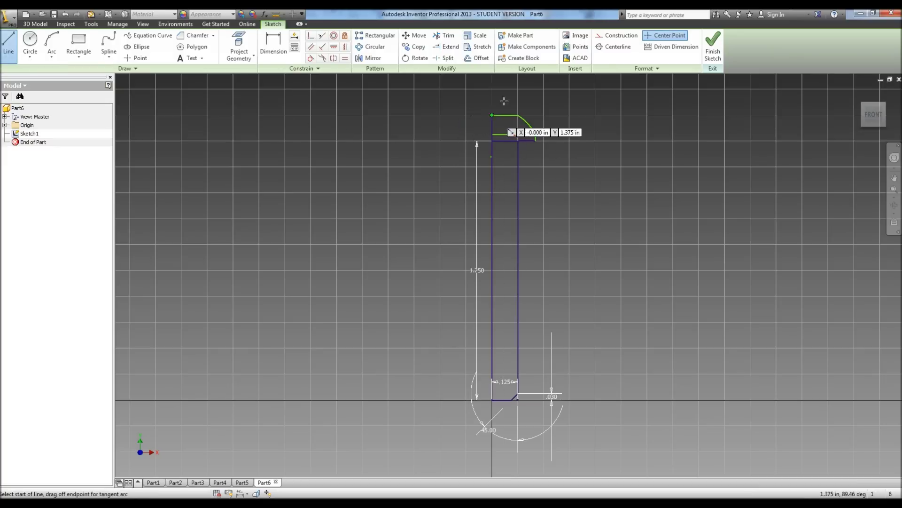
{"action": "left_click", "coordinate": [442, 37]}
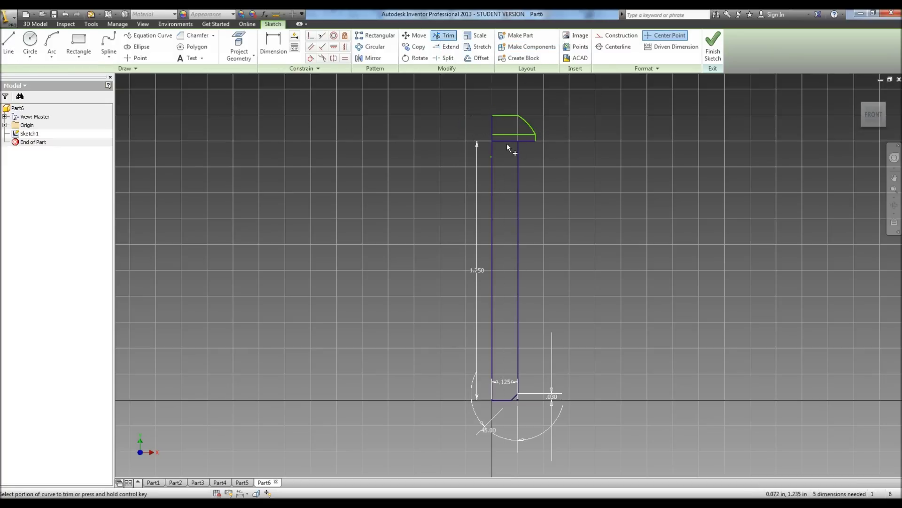
{"action": "left_click", "coordinate": [506, 141]}
{"action": "left_click", "coordinate": [506, 135]}
{"action": "left_click", "coordinate": [536, 138]}
{"action": "left_click", "coordinate": [712, 47]}
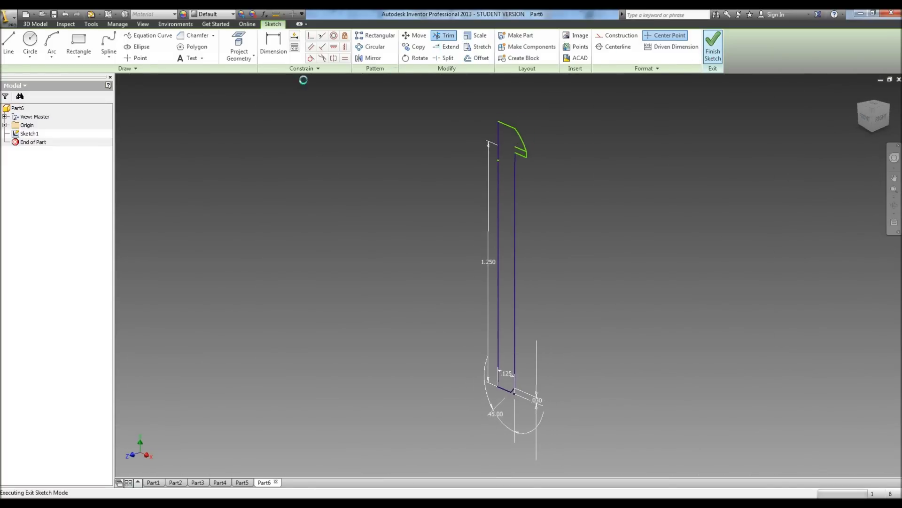
Revolve the half-profile around its left edge with Full extents, creating Revolution1.
{"action": "left_click", "coordinate": [98, 45]}
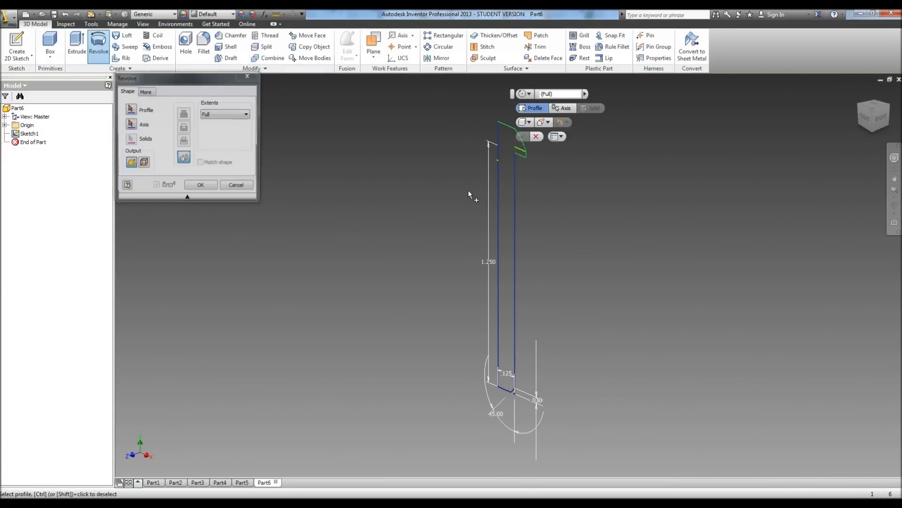
{"action": "left_click", "coordinate": [503, 192]}
{"action": "left_click", "coordinate": [130, 124]}
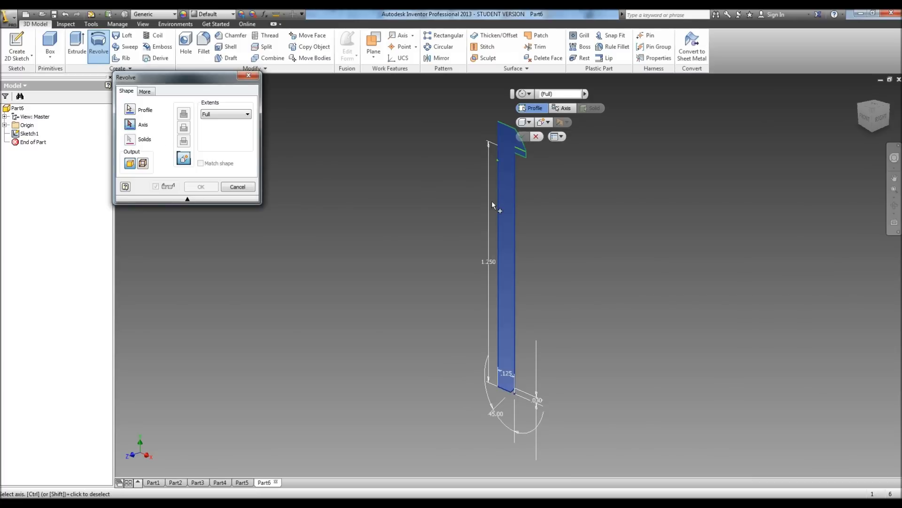
{"action": "left_click", "coordinate": [498, 199]}
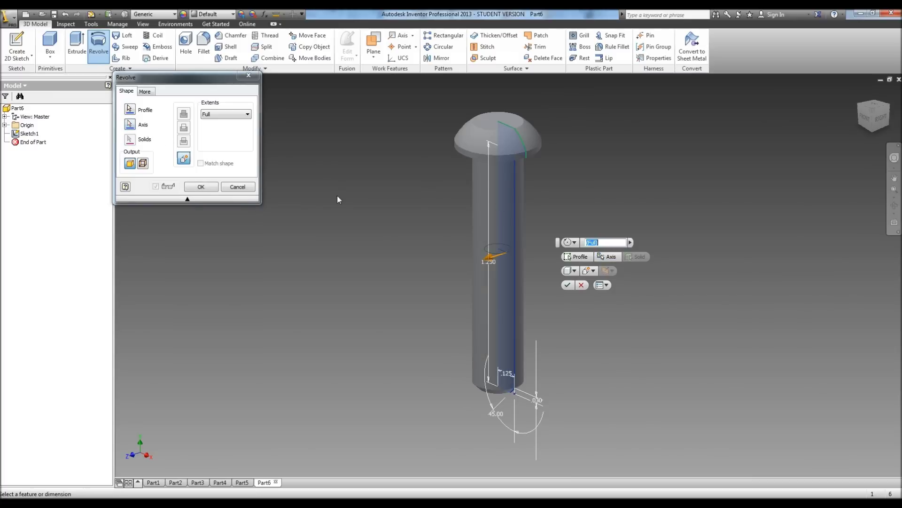
{"action": "left_click", "coordinate": [205, 191]}
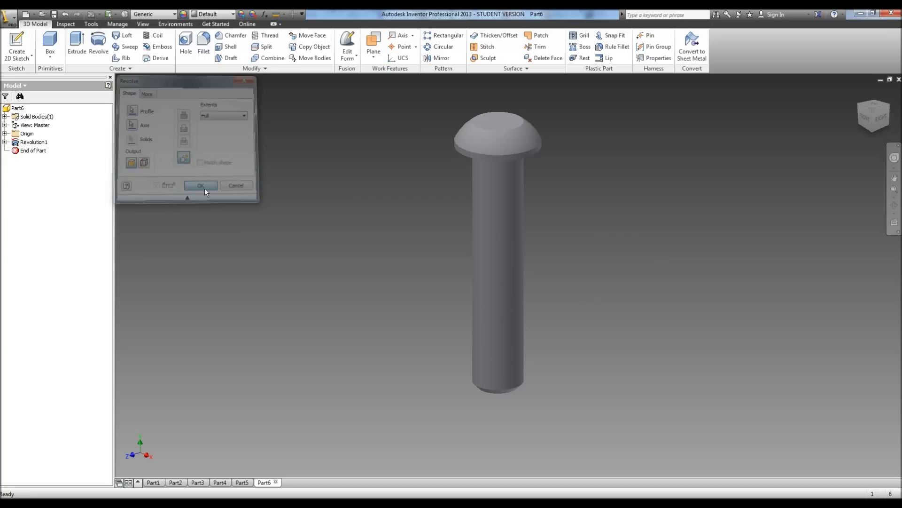
On the head's top face, sketch a six-sided polygon centred on the circle's centre.
{"action": "left_click", "coordinate": [33, 45]}
{"action": "left_click", "coordinate": [475, 116]}
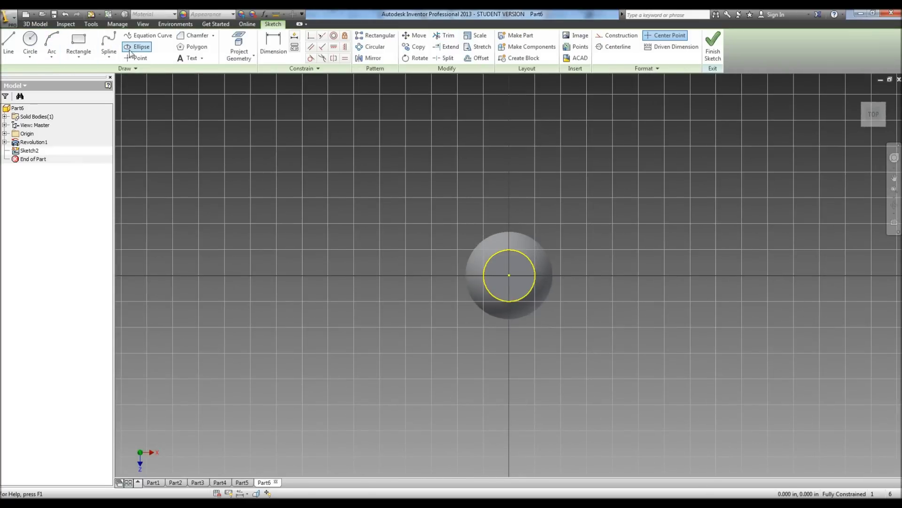
{"action": "left_click", "coordinate": [188, 47]}
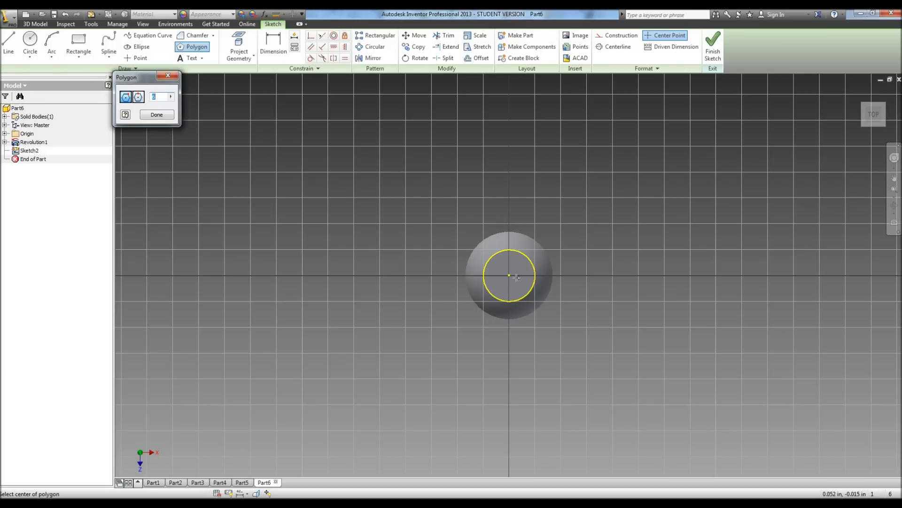
{"action": "left_click", "coordinate": [509, 275]}
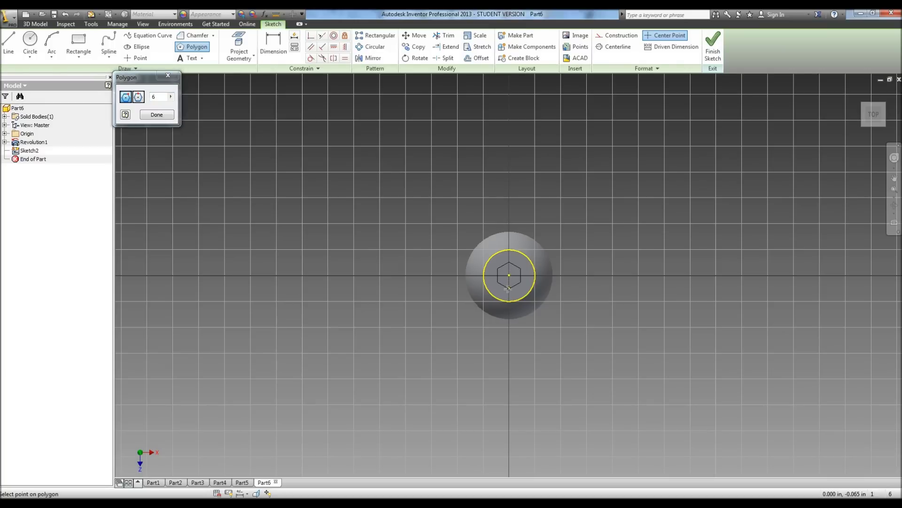
{"action": "left_click", "coordinate": [508, 288]}
{"action": "left_click", "coordinate": [157, 115]}
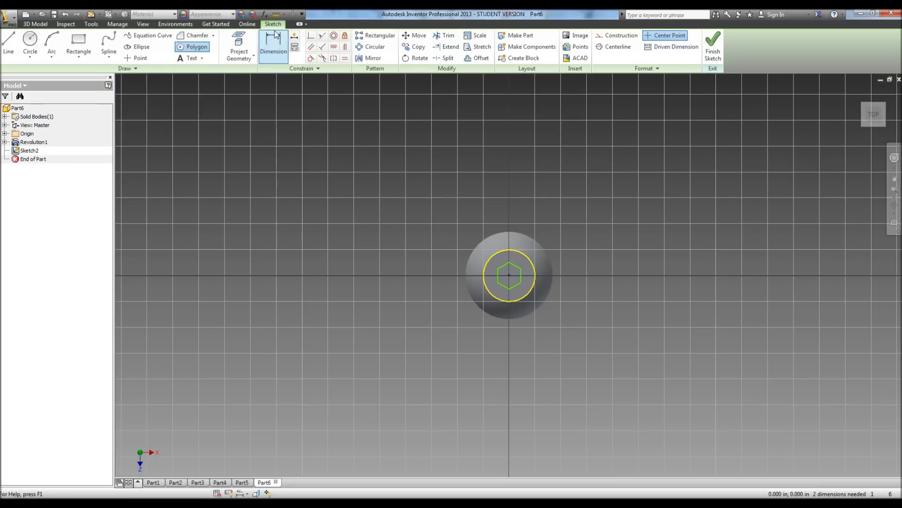
Dimension the hexagon across flats to .156 and finish the sketch.
{"action": "left_click", "coordinate": [275, 37]}
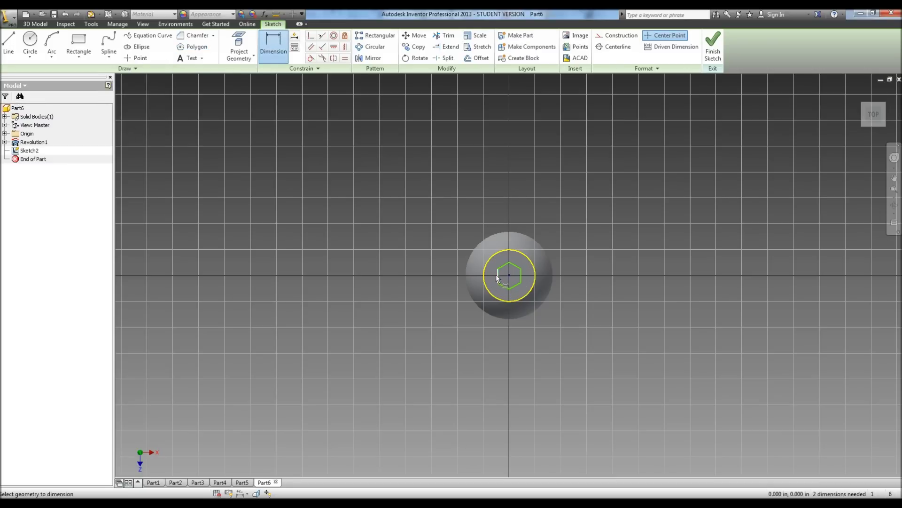
{"action": "left_click", "coordinate": [497, 278]}
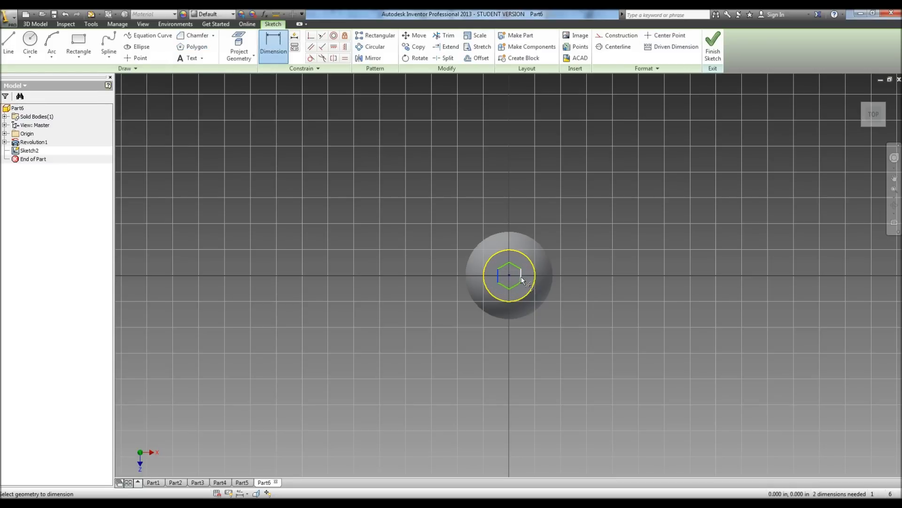
{"action": "left_click", "coordinate": [521, 278]}
{"action": "left_click", "coordinate": [506, 182]}
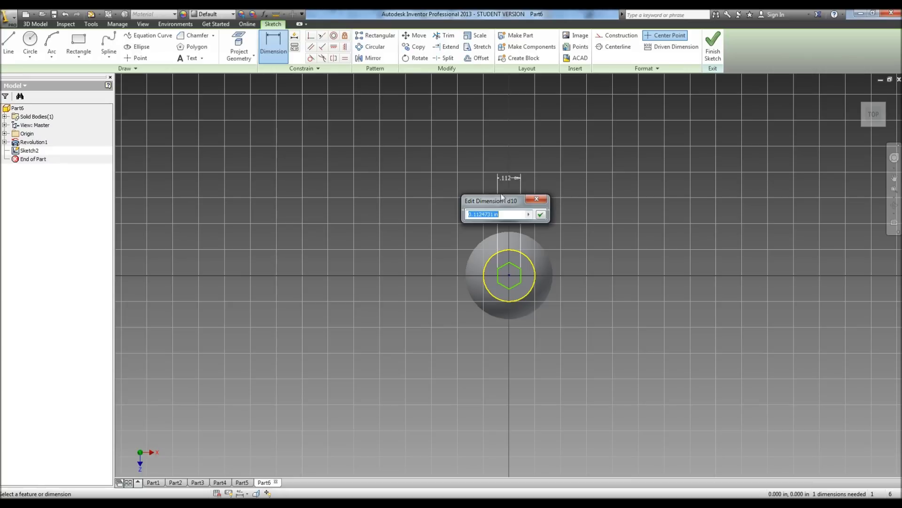
{"action": "type", "text": "5/32"}
{"action": "key", "text": "Return"}
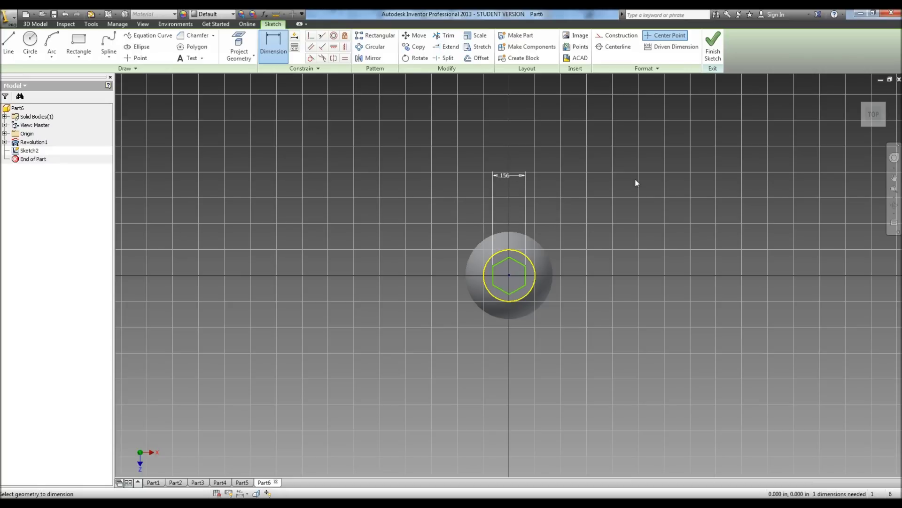
{"action": "left_click", "coordinate": [712, 51]}
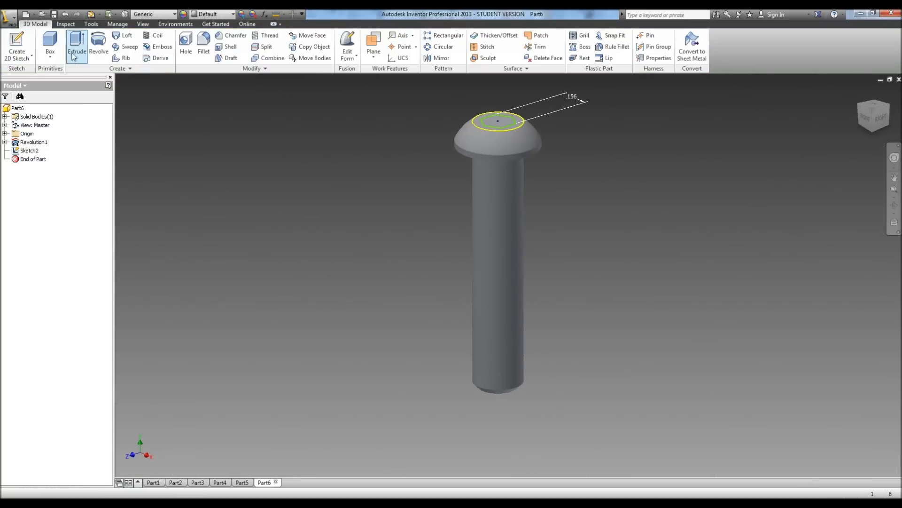
Cut-extrude the hexagon .111 deep into the head to form the hex socket.
{"action": "left_click", "coordinate": [77, 45]}
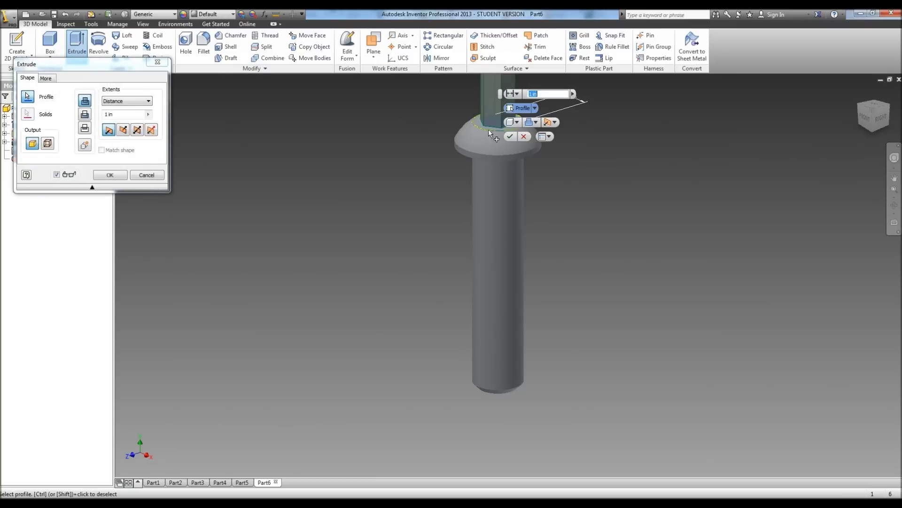
{"action": "left_click", "coordinate": [85, 115]}
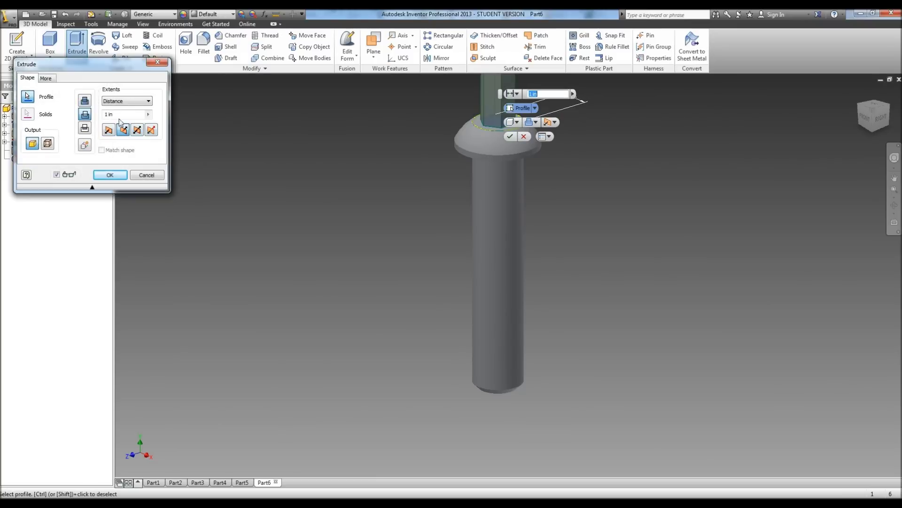
{"action": "type", "text": "."}
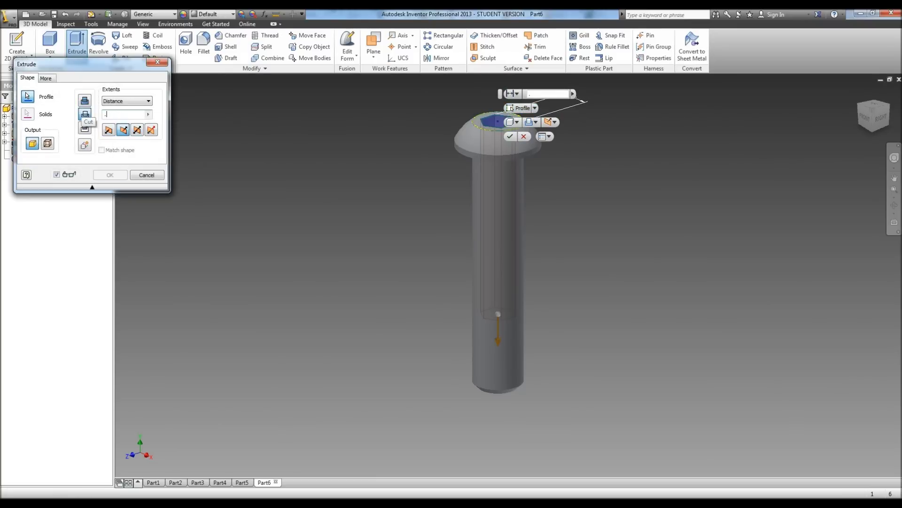
{"action": "type", "text": "111"}
{"action": "left_click", "coordinate": [107, 175]}
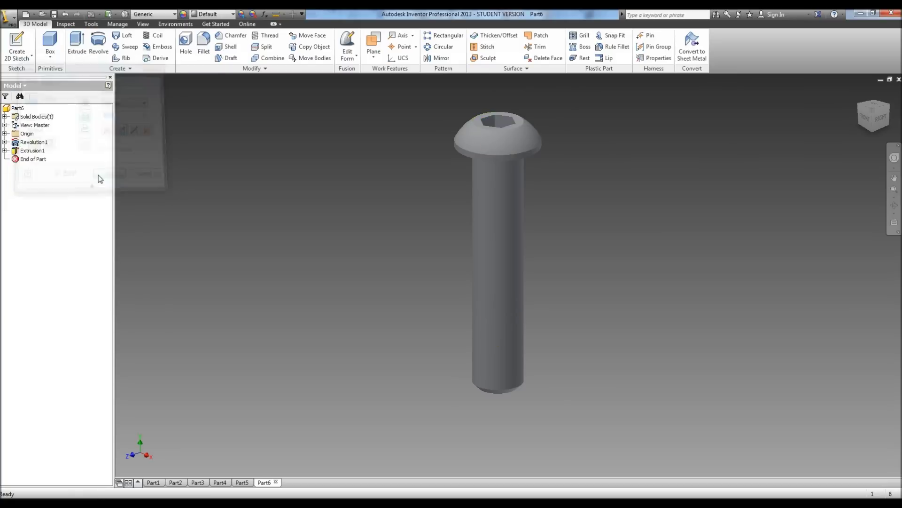
Apply a thread to the shank face below the head, creating Thread1.
{"action": "left_click", "coordinate": [279, 36]}
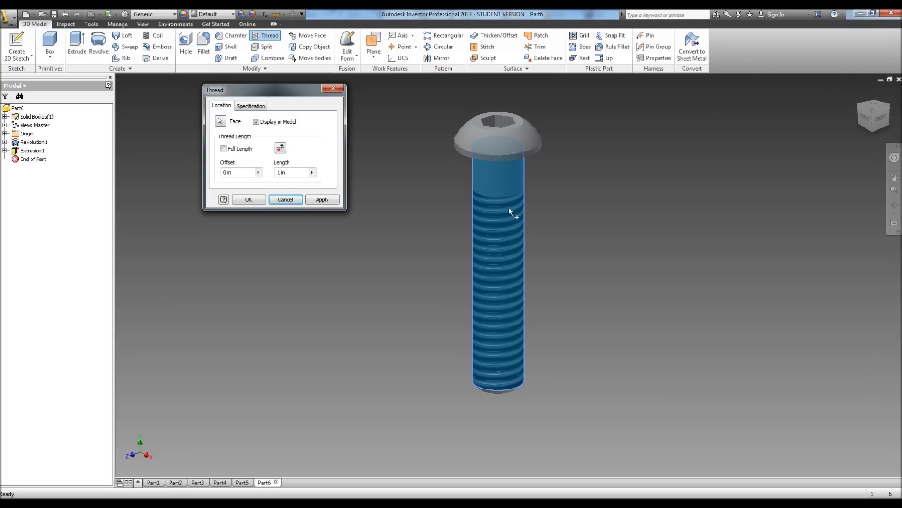
{"action": "left_click", "coordinate": [323, 200]}
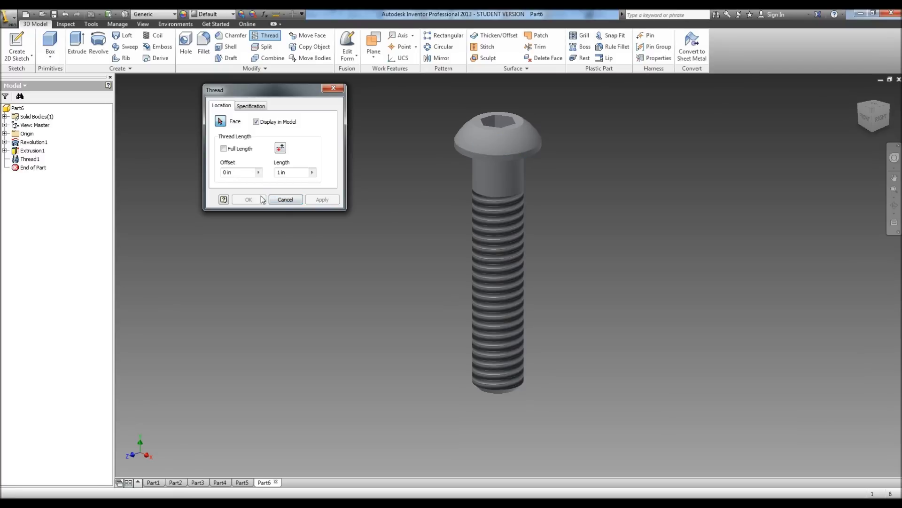
{"action": "left_click", "coordinate": [334, 88]}
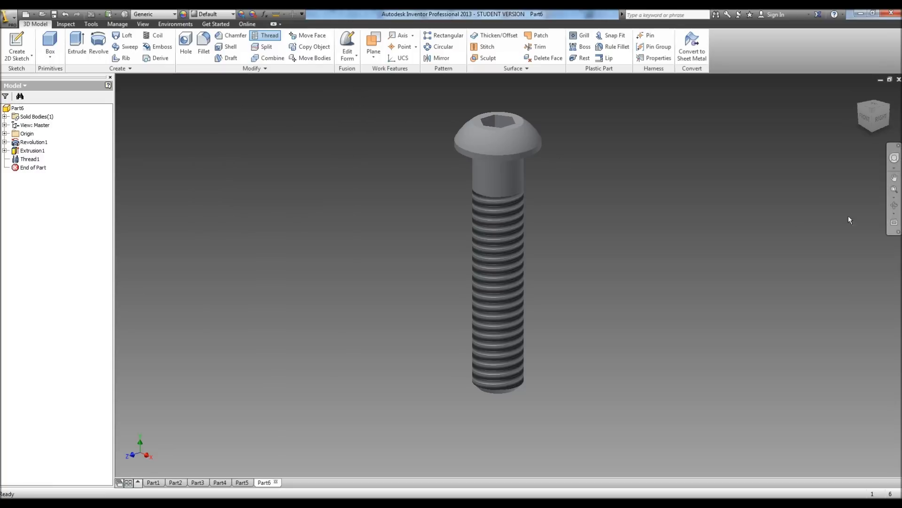
{"action": "left_click", "coordinate": [894, 206]}
{"action": "left_click_drag", "start_coordinate": [604, 222], "coordinate": [388, 250]}
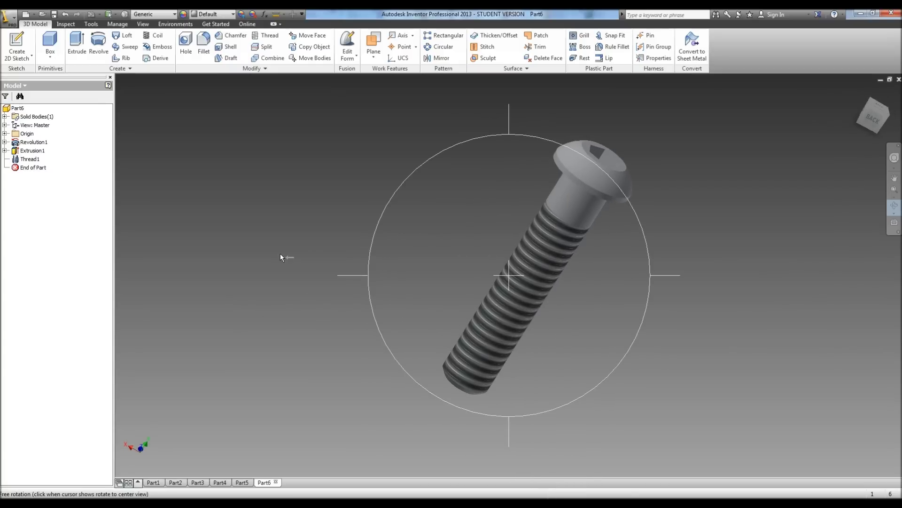